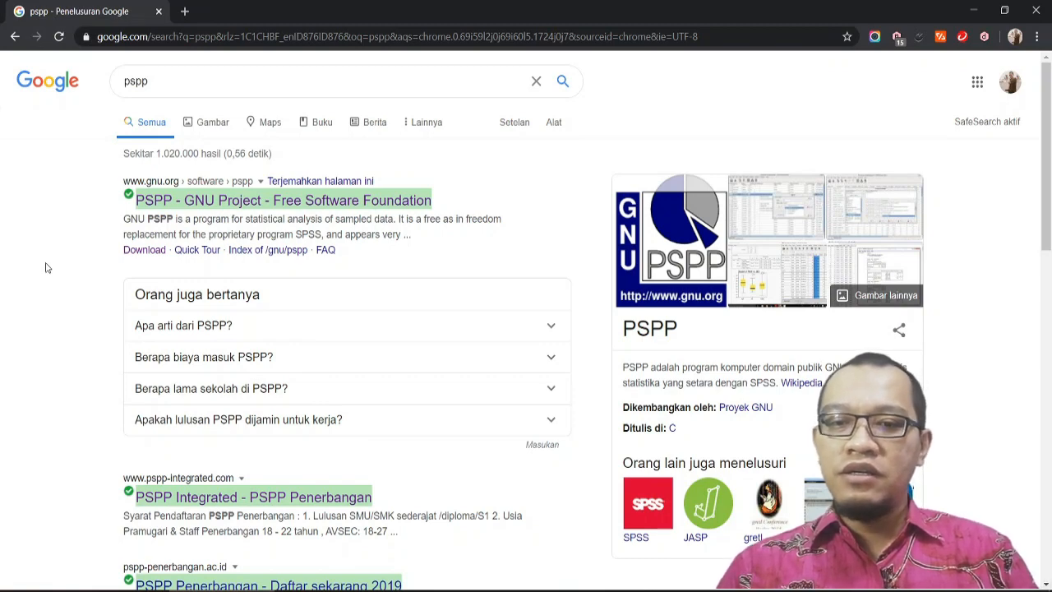
- Open the GNU Project's PSPP page from the search results and review its feature, download, documentation and licensing sections
{"action": "mouse_move", "coordinate": [166, 198]}
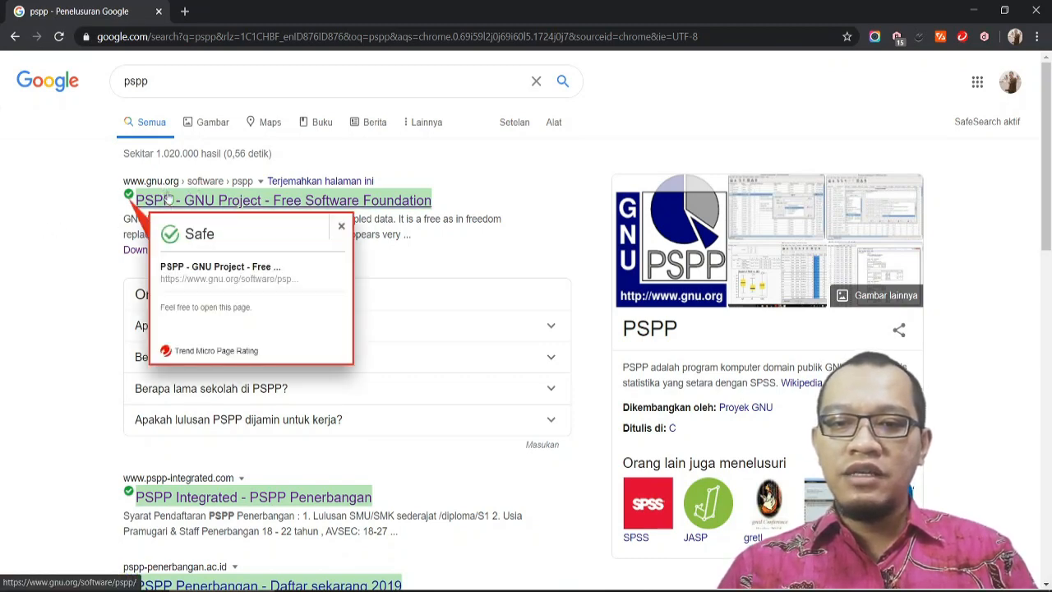
{"action": "left_click", "coordinate": [212, 202]}
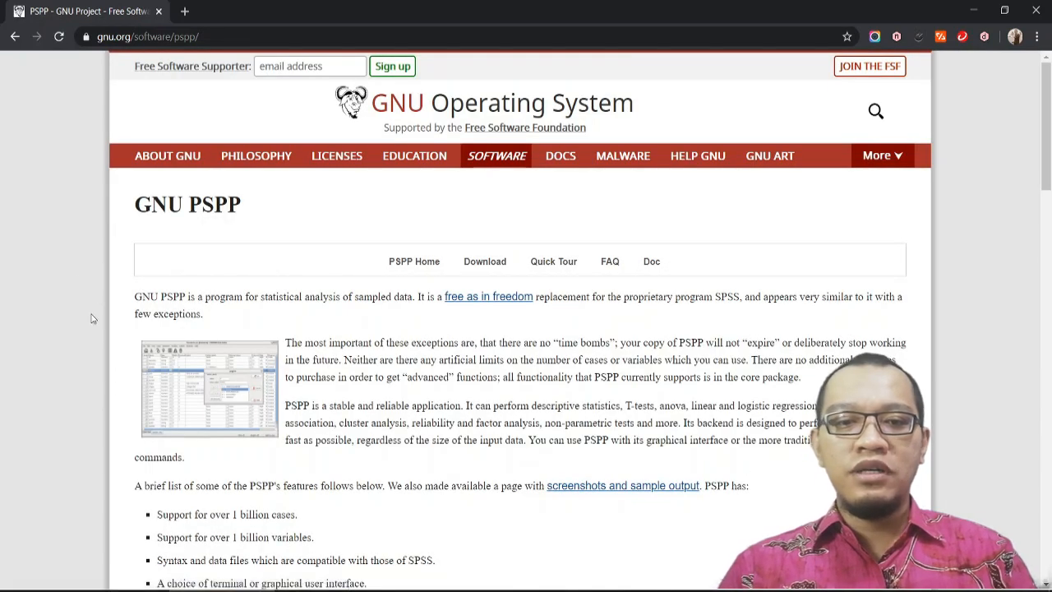
{"action": "scroll", "coordinate": [93, 319], "scroll_direction": "down", "scroll_amount": 1}
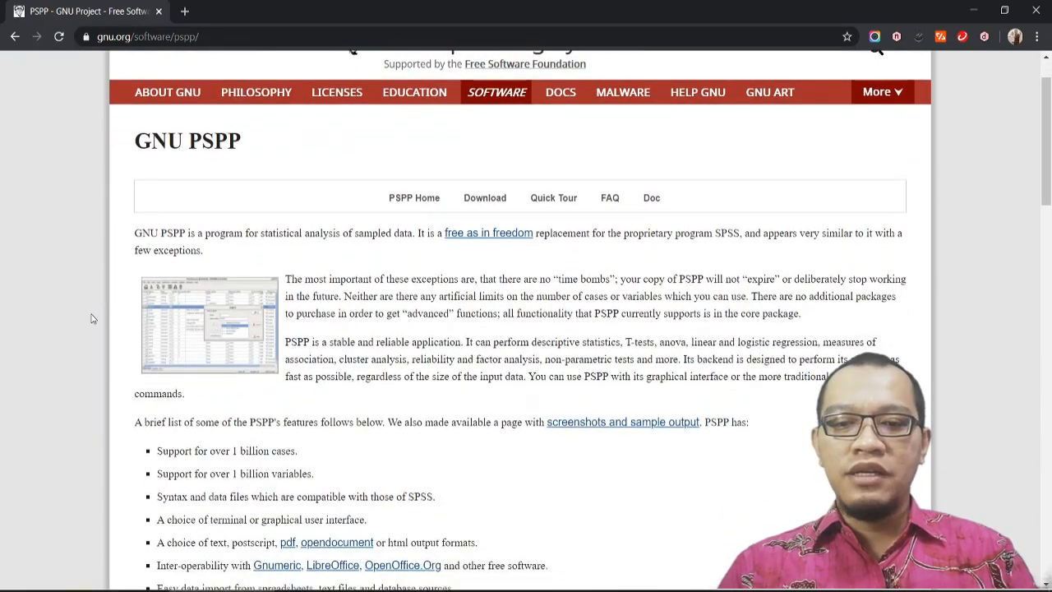
{"action": "scroll", "coordinate": [93, 319], "scroll_direction": "down", "scroll_amount": 9}
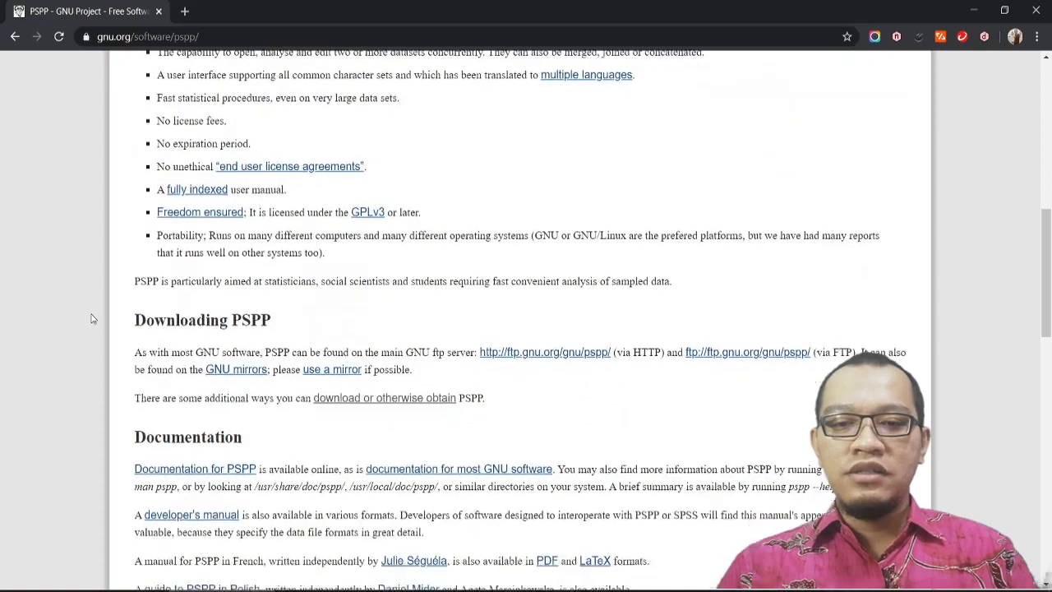
{"action": "scroll", "coordinate": [93, 319], "scroll_direction": "down", "scroll_amount": 6}
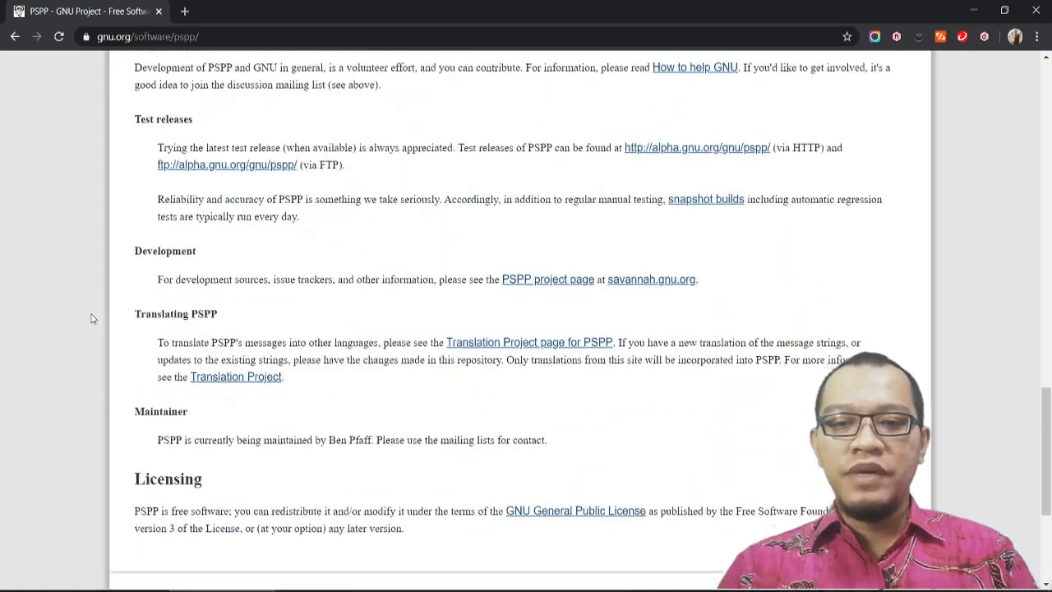
{"action": "scroll", "coordinate": [93, 319], "scroll_direction": "up", "scroll_amount": 16}
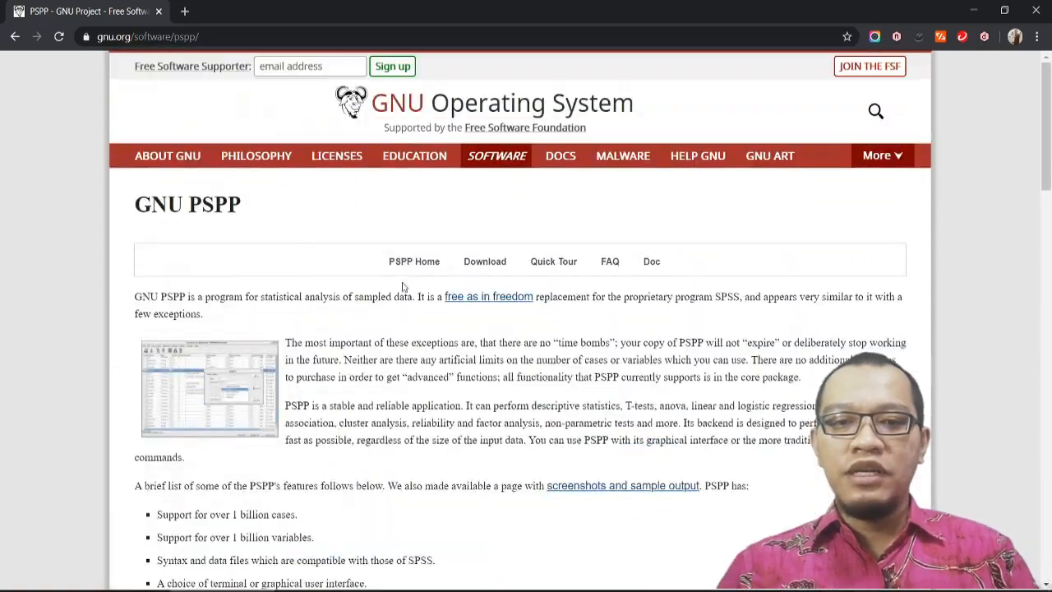
- Open the PSPP download page and examine the list of binaries for the different operating systems
{"action": "left_click", "coordinate": [482, 264]}
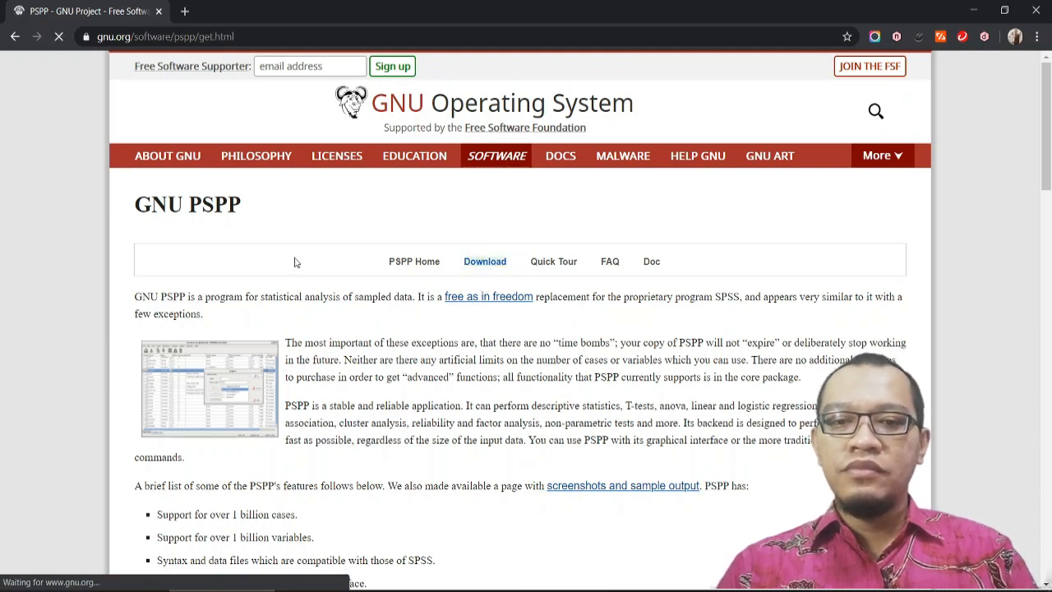
{"action": "scroll", "coordinate": [129, 422], "scroll_direction": "down", "scroll_amount": 2}
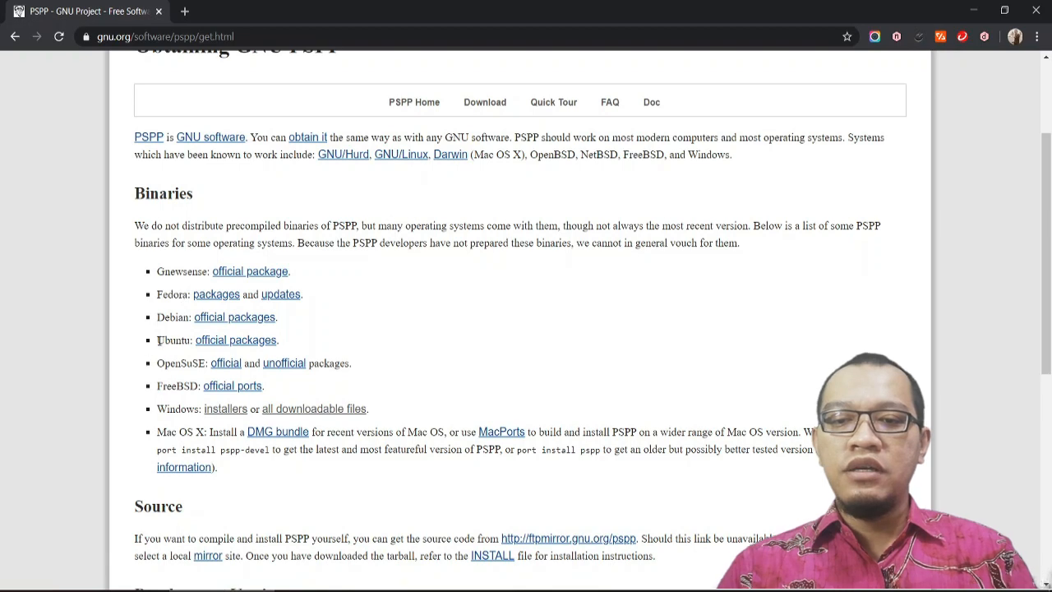
{"action": "scroll", "coordinate": [134, 389], "scroll_direction": "down", "scroll_amount": 1}
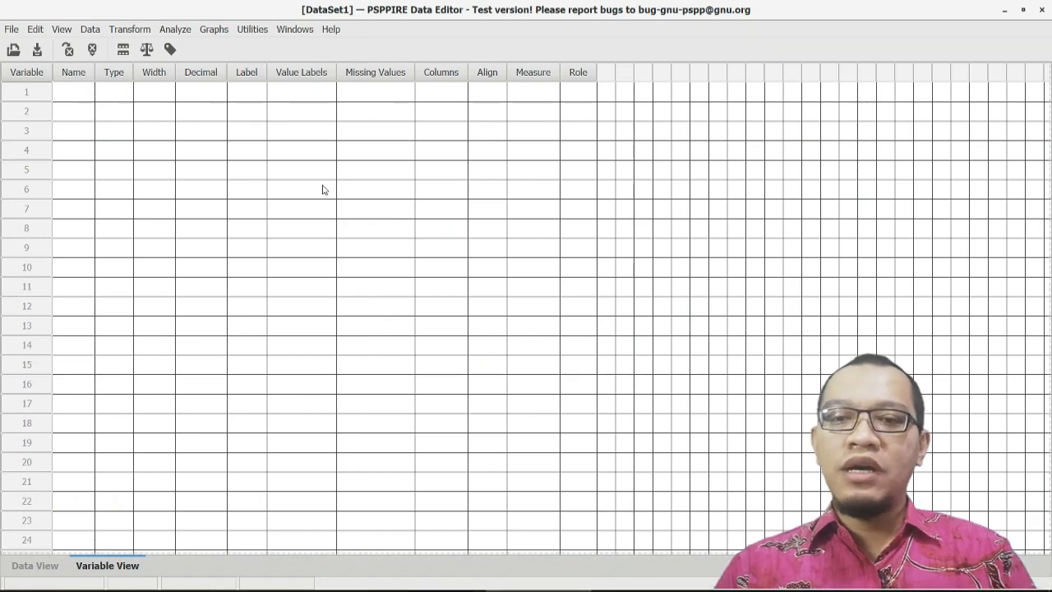
{"action": "left_click", "coordinate": [129, 30]}
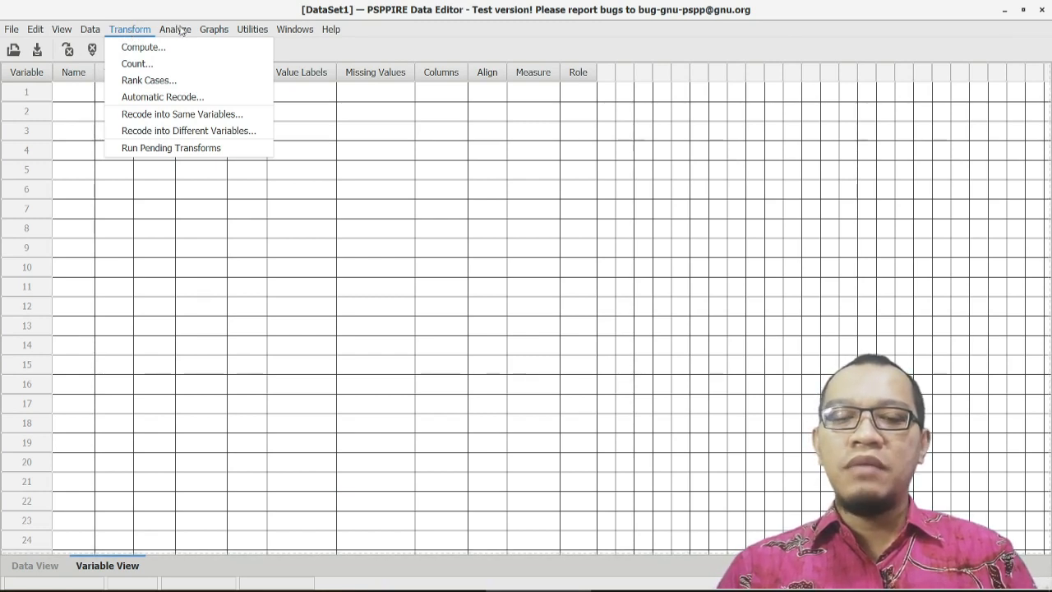
{"action": "key", "text": "Escape"}
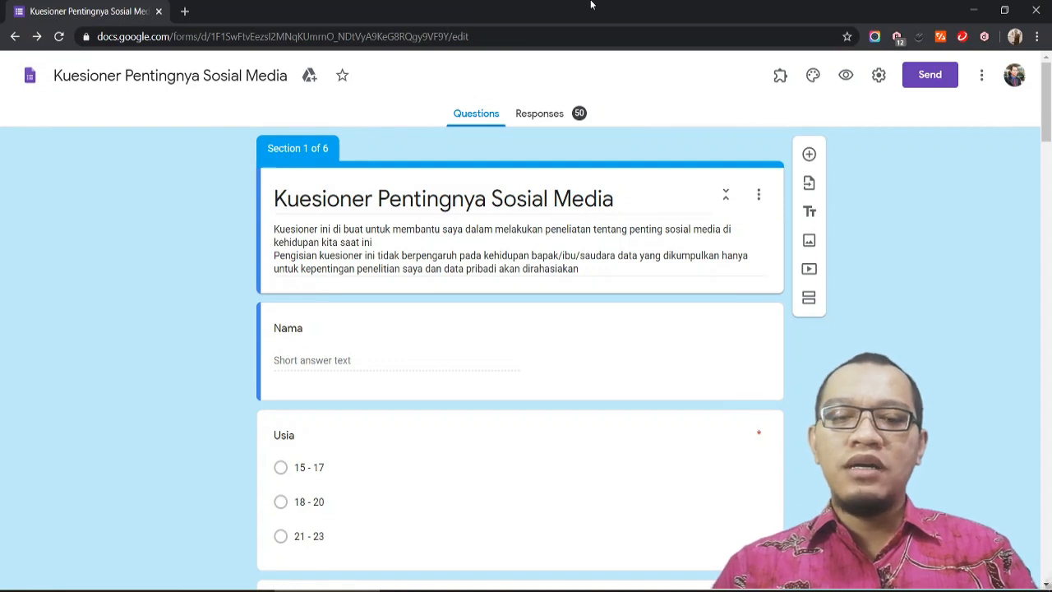
- Open the responses of the Kuesioner Pentingnya Sosial Media form and review the summary charts for its questions
{"action": "left_click", "coordinate": [552, 115]}
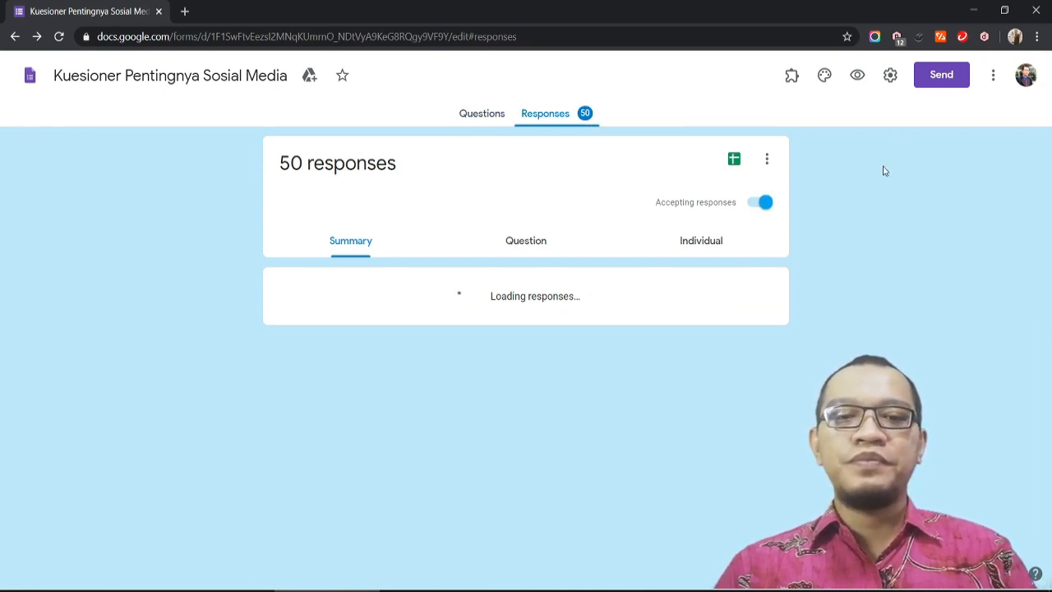
{"action": "scroll", "coordinate": [839, 235], "scroll_direction": "down", "scroll_amount": 3}
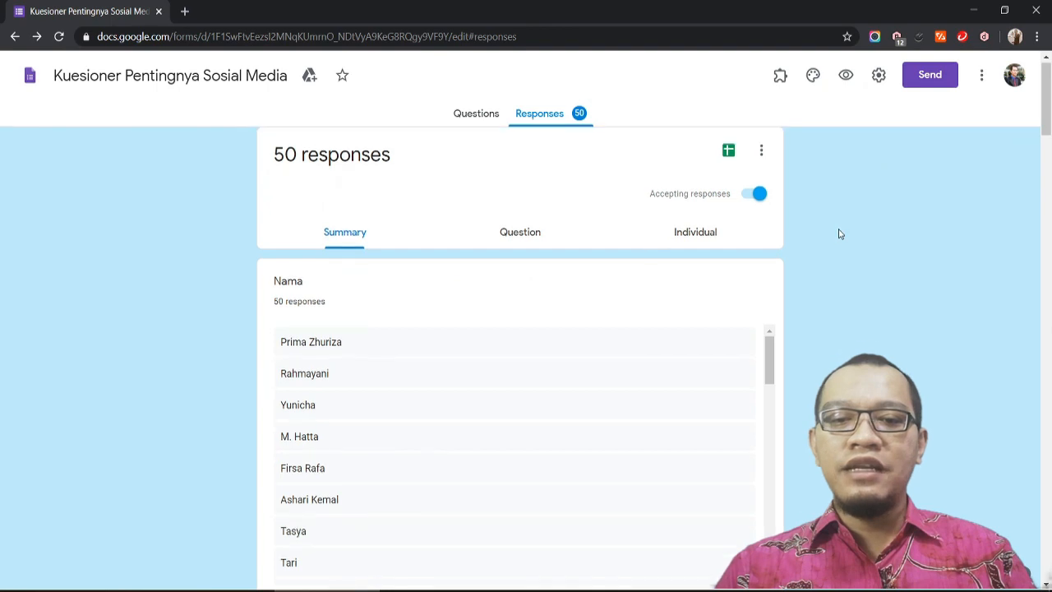
{"action": "scroll", "coordinate": [840, 234], "scroll_direction": "down", "scroll_amount": 3}
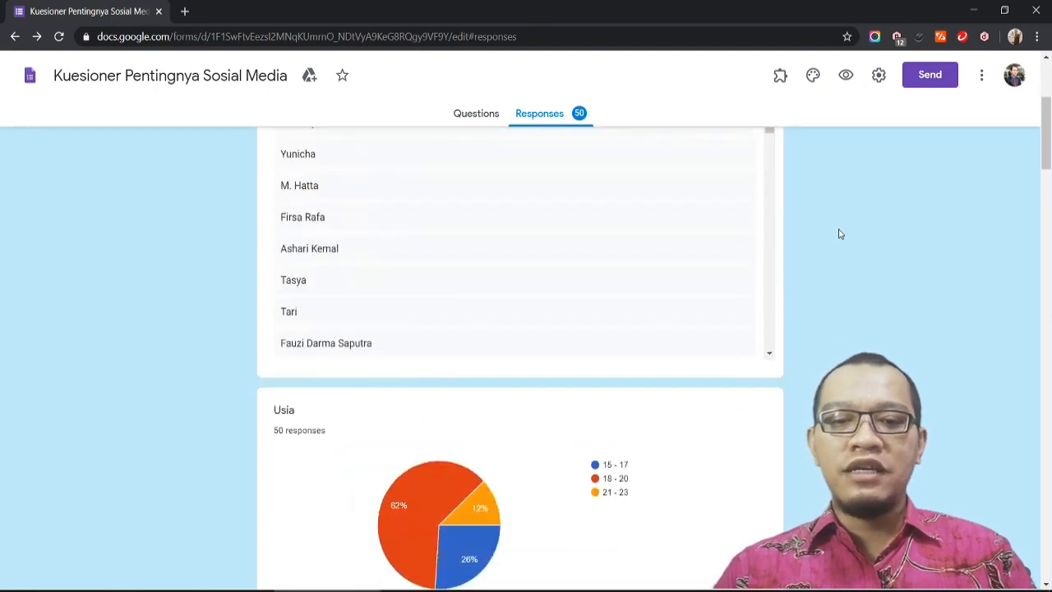
{"action": "scroll", "coordinate": [839, 234], "scroll_direction": "down", "scroll_amount": 9}
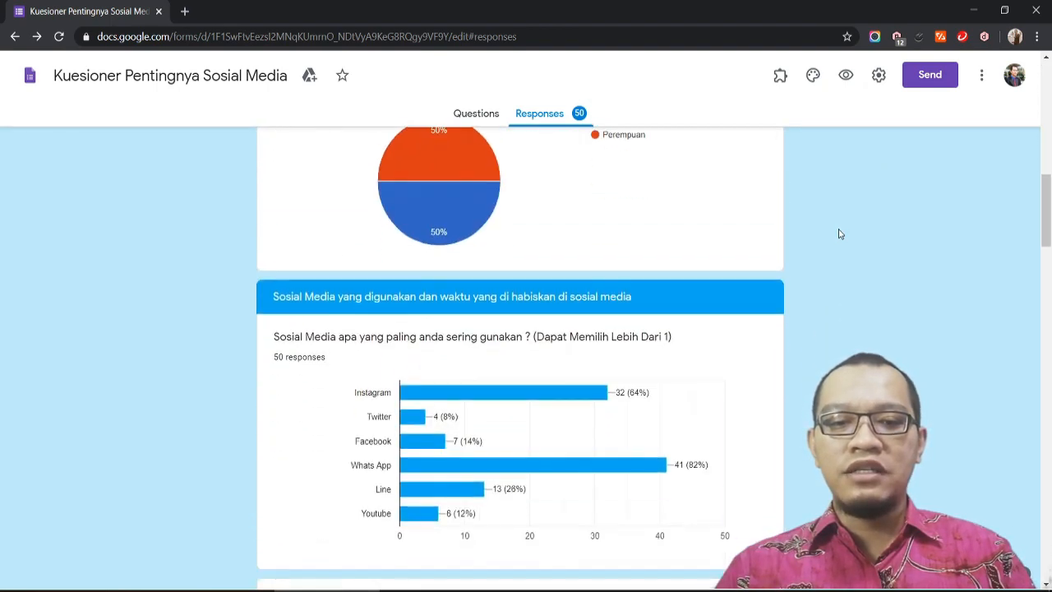
{"action": "scroll", "coordinate": [840, 234], "scroll_direction": "down", "scroll_amount": 13}
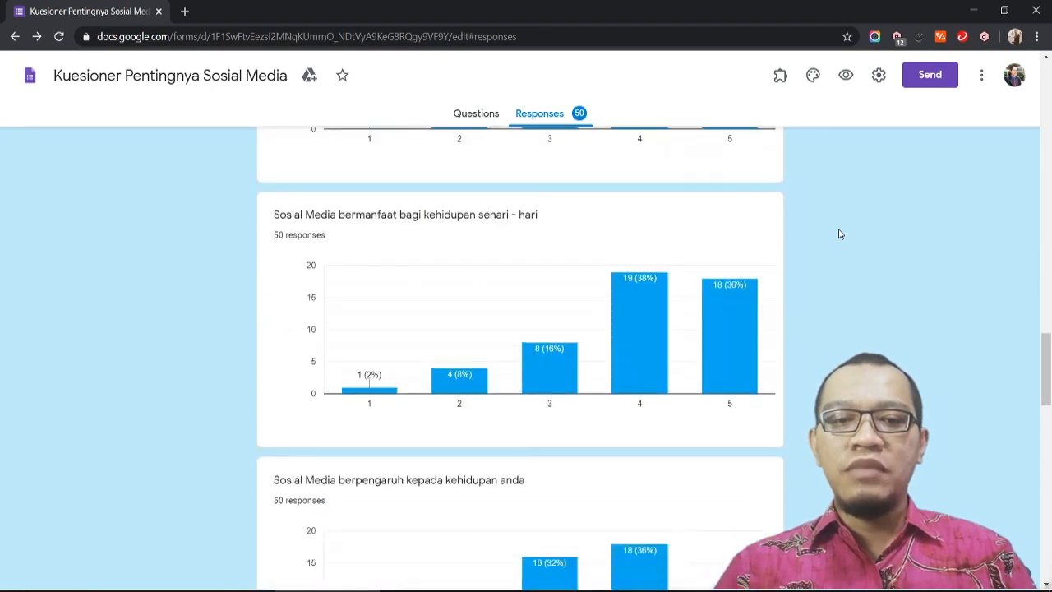
{"action": "scroll", "coordinate": [839, 234], "scroll_direction": "down", "scroll_amount": 3}
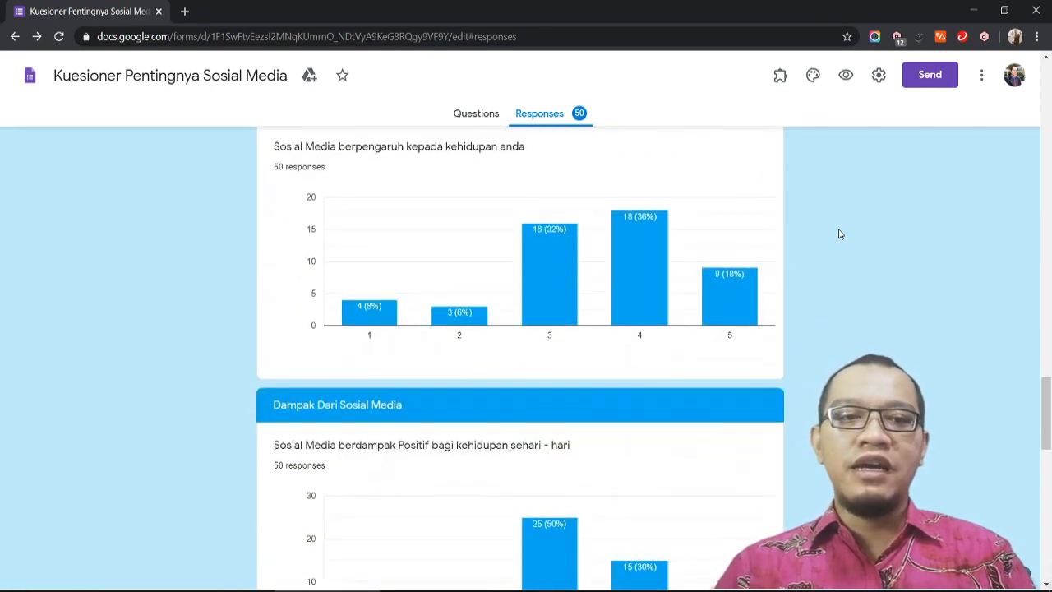
{"action": "scroll", "coordinate": [840, 235], "scroll_direction": "up", "scroll_amount": 5}
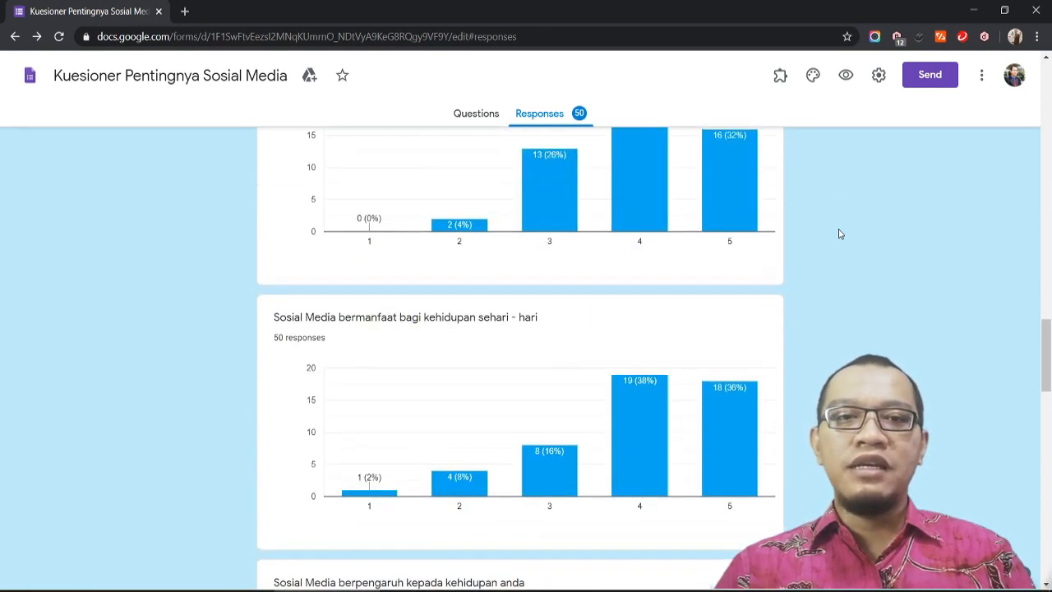
{"action": "scroll", "coordinate": [839, 234], "scroll_direction": "up", "scroll_amount": 1}
{"action": "scroll", "coordinate": [839, 234], "scroll_direction": "up", "scroll_amount": 2}
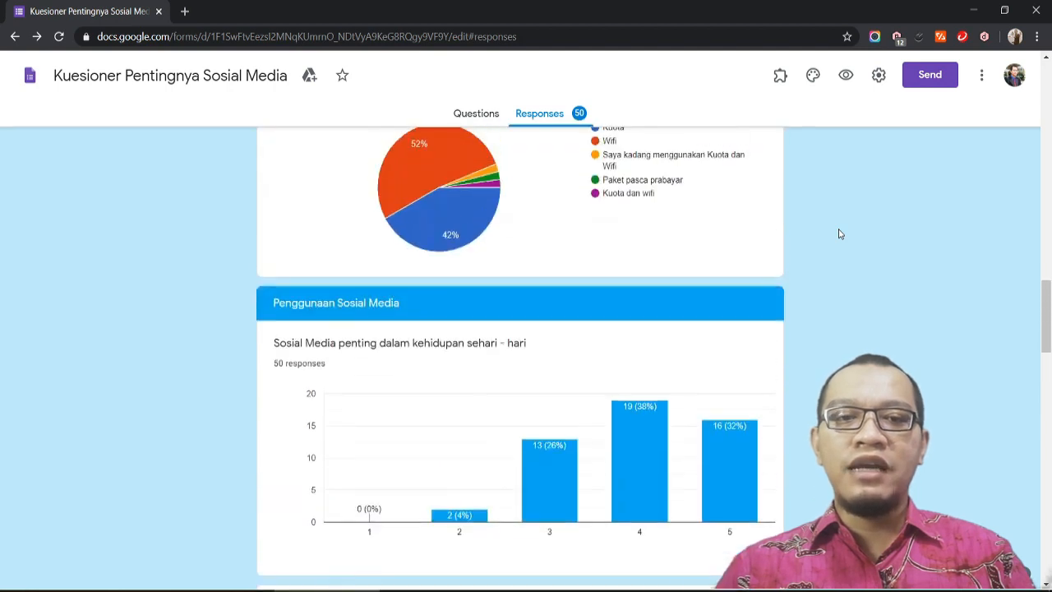
{"action": "scroll", "coordinate": [839, 234], "scroll_direction": "down", "scroll_amount": 2}
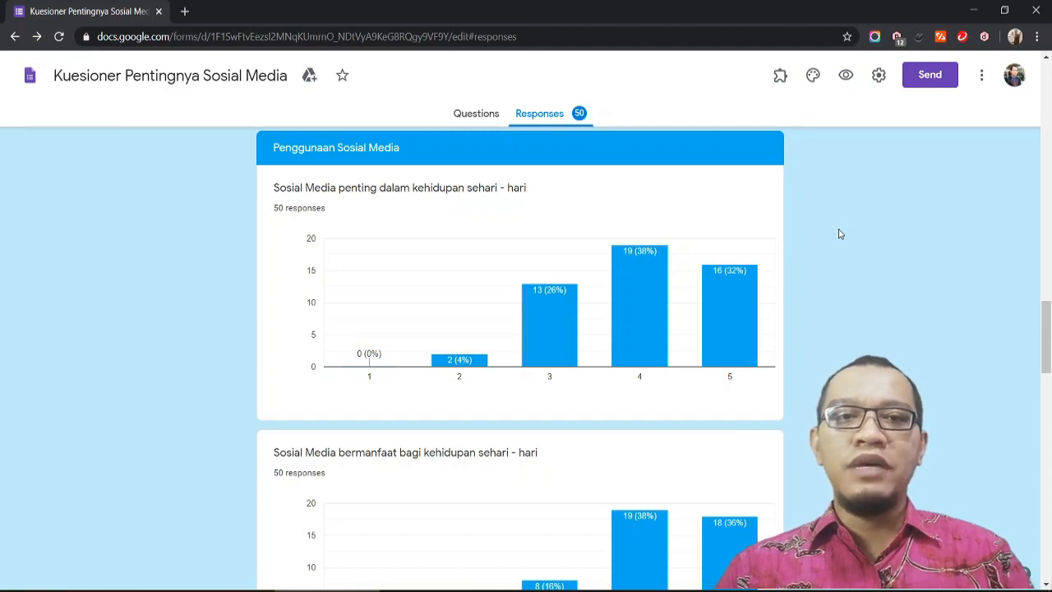
{"action": "scroll", "coordinate": [839, 234], "scroll_direction": "up", "scroll_amount": 10}
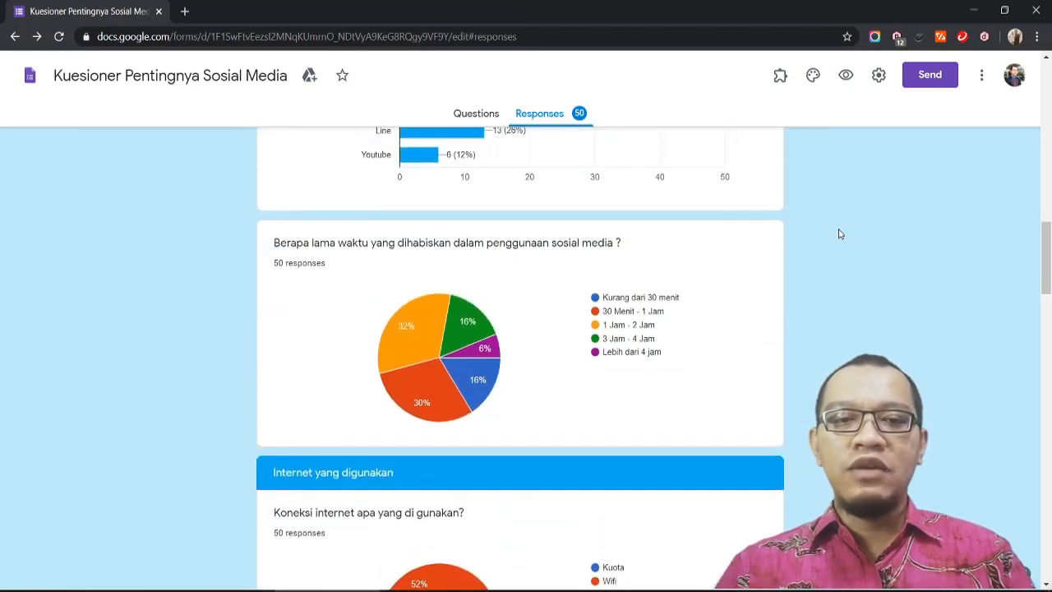
{"action": "scroll", "coordinate": [839, 234], "scroll_direction": "up", "scroll_amount": 5}
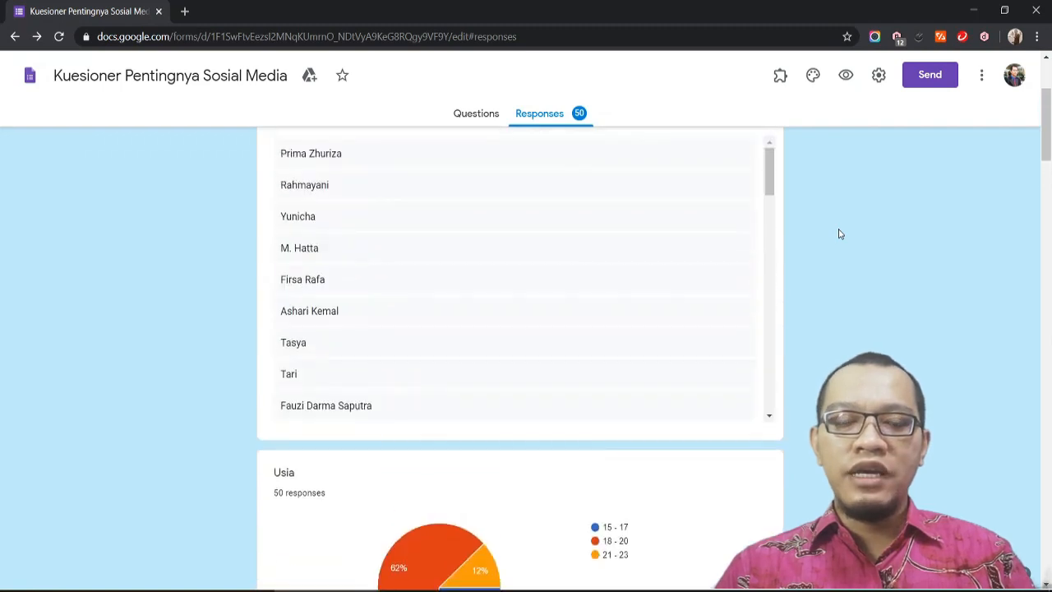
- Copy the Usia pie chart from the response summary and paste it into the blank Word document
{"action": "scroll", "coordinate": [839, 234], "scroll_direction": "down", "scroll_amount": 3}
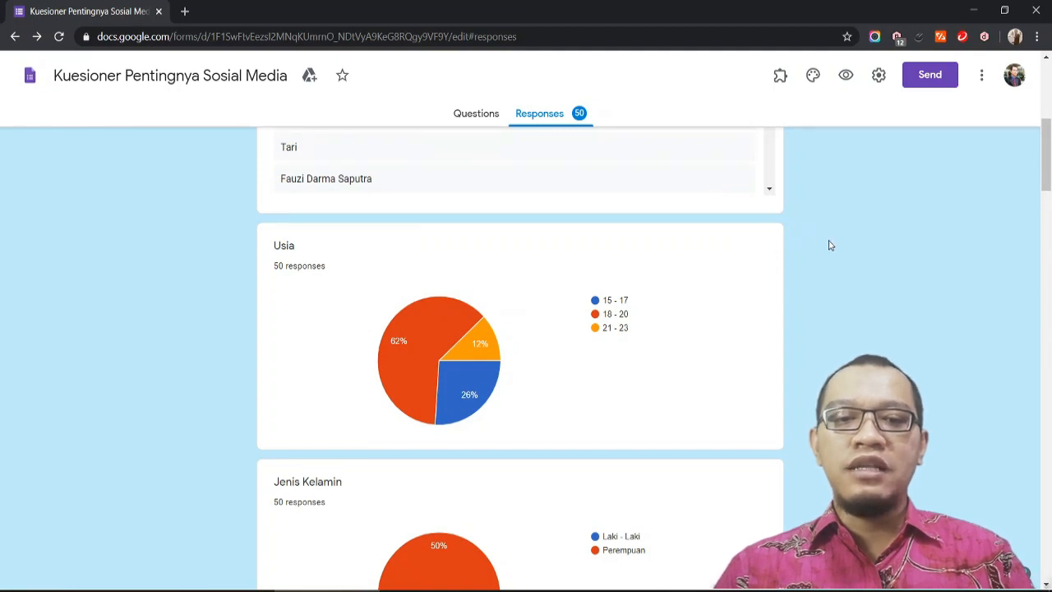
{"action": "scroll", "coordinate": [829, 244], "scroll_direction": "down", "scroll_amount": 1}
{"action": "mouse_move", "coordinate": [757, 236]}
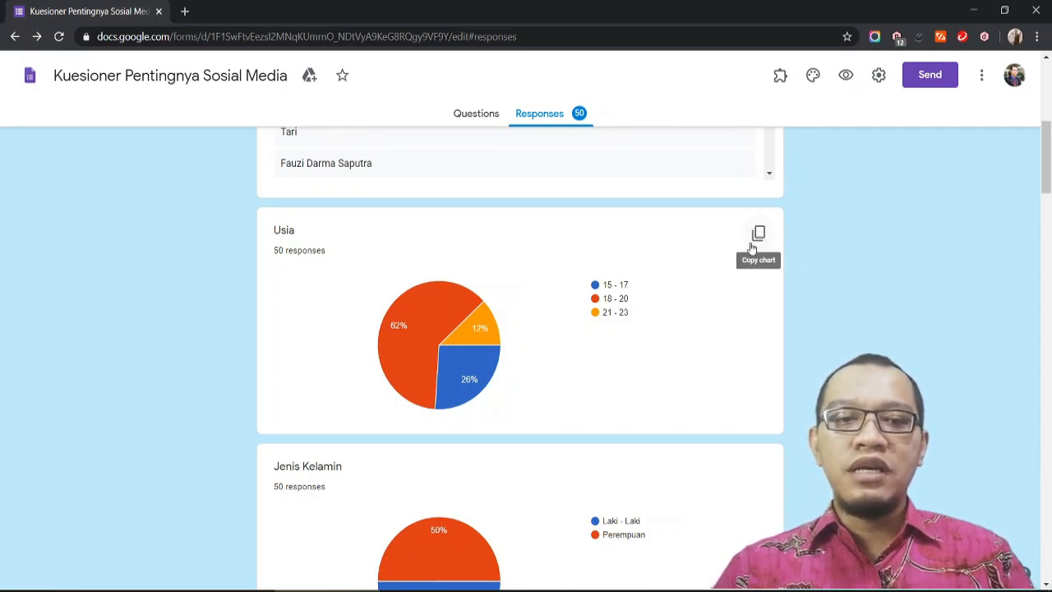
{"action": "left_click", "coordinate": [760, 237]}
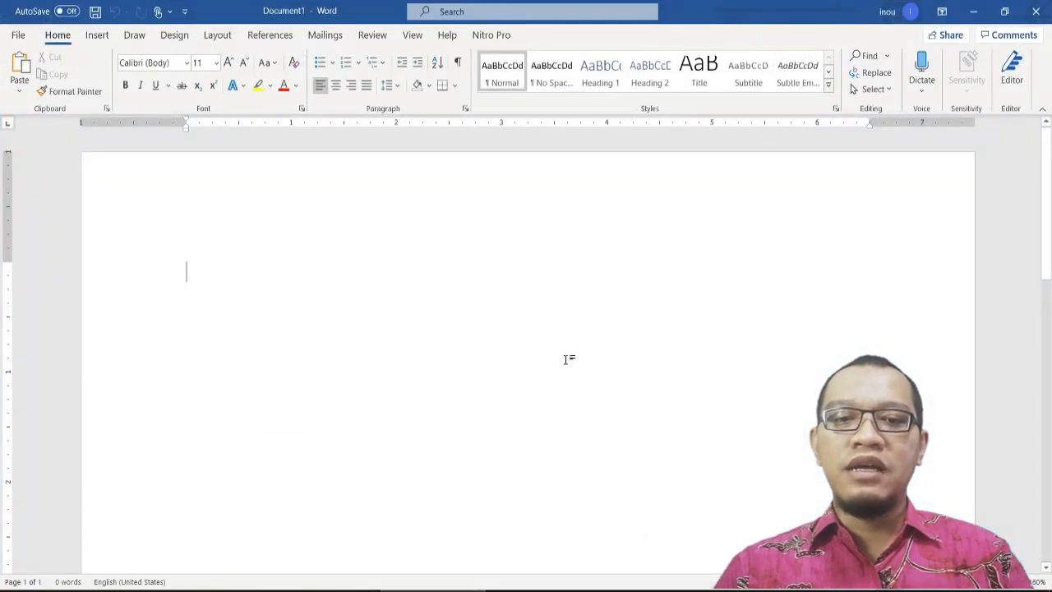
{"action": "key", "text": "ctrl+v"}
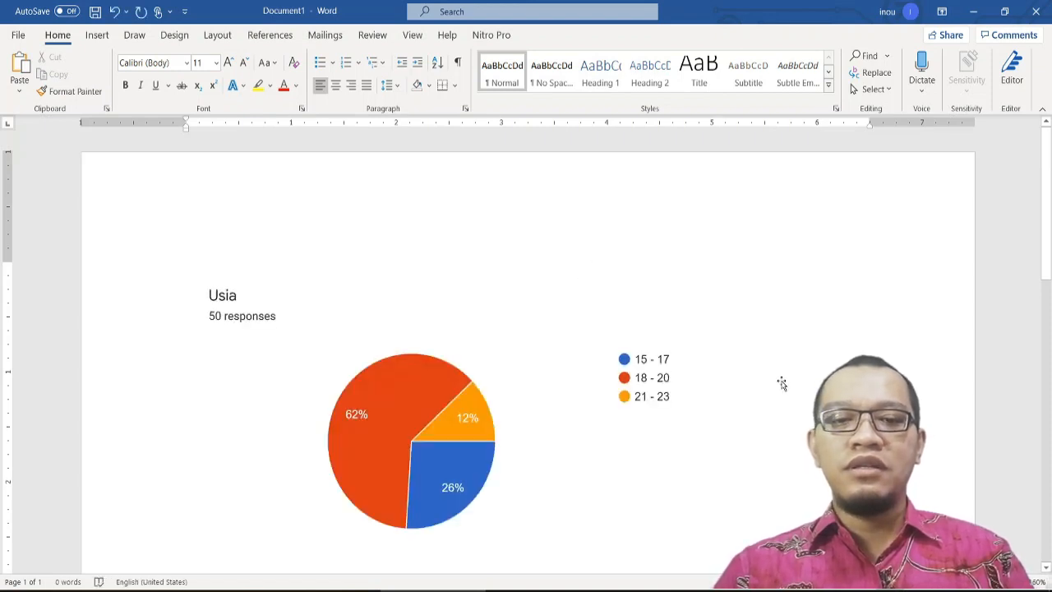
{"action": "scroll", "coordinate": [781, 383], "scroll_direction": "down", "scroll_amount": 2}
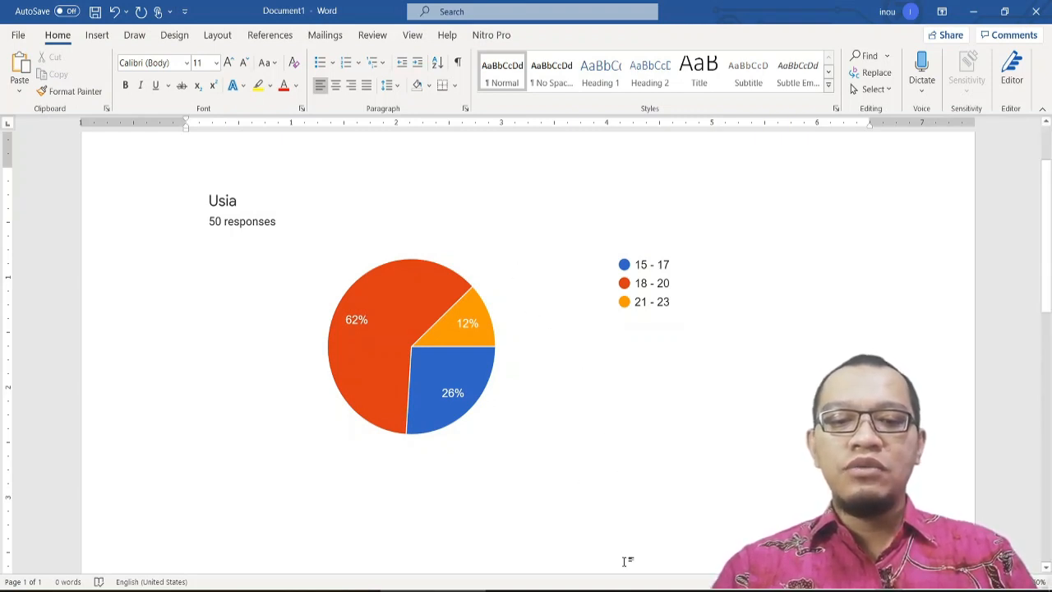
- Switch back to the Google Forms responses and create a new spreadsheet as their destination, keeping the suggested name
{"action": "key", "text": "alt+Tab"}
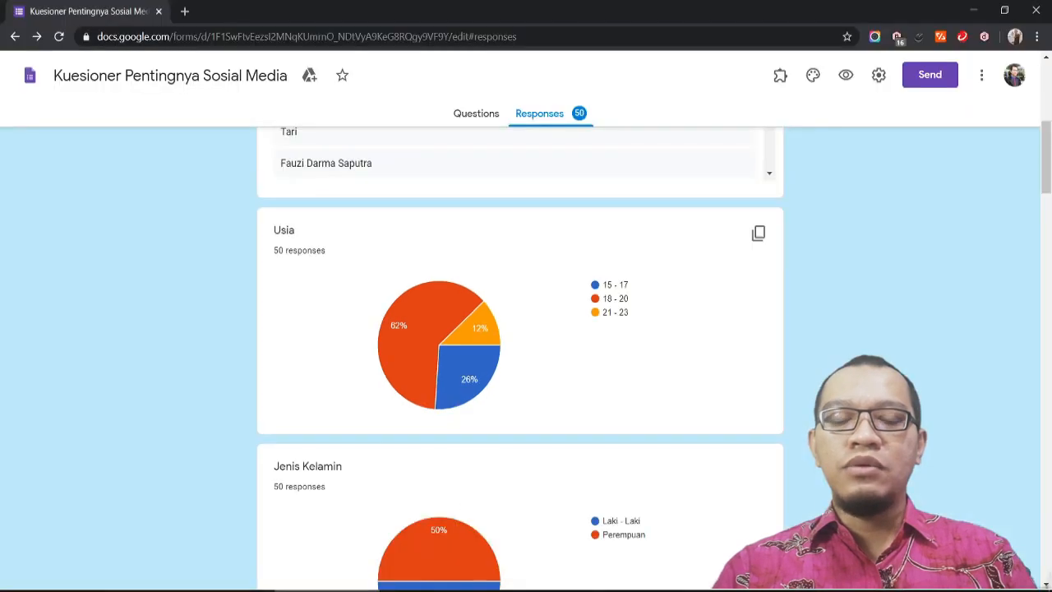
{"action": "scroll", "coordinate": [857, 219], "scroll_direction": "up", "scroll_amount": 5}
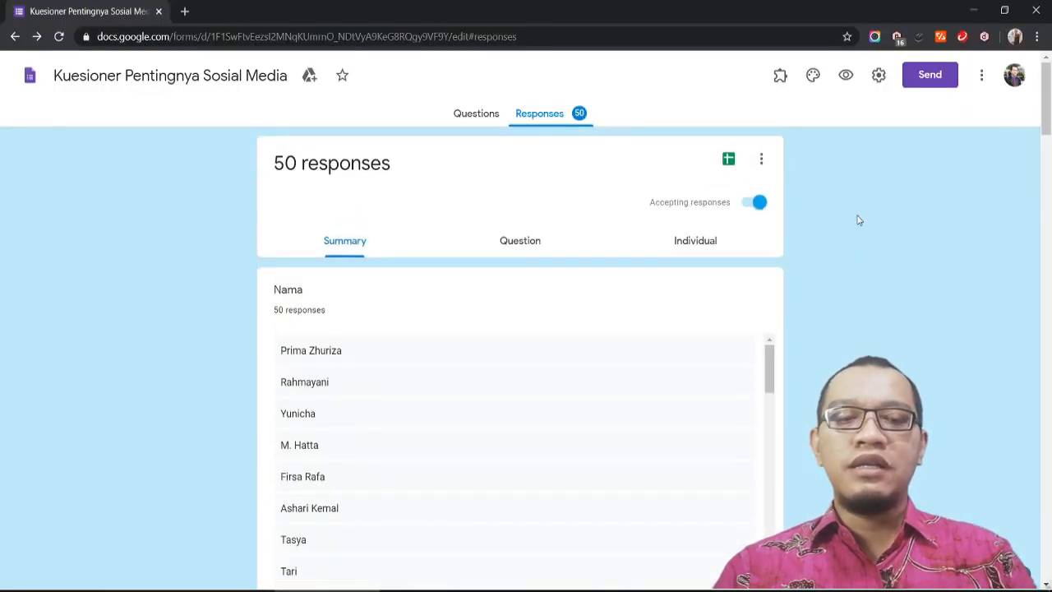
{"action": "left_click", "coordinate": [729, 161]}
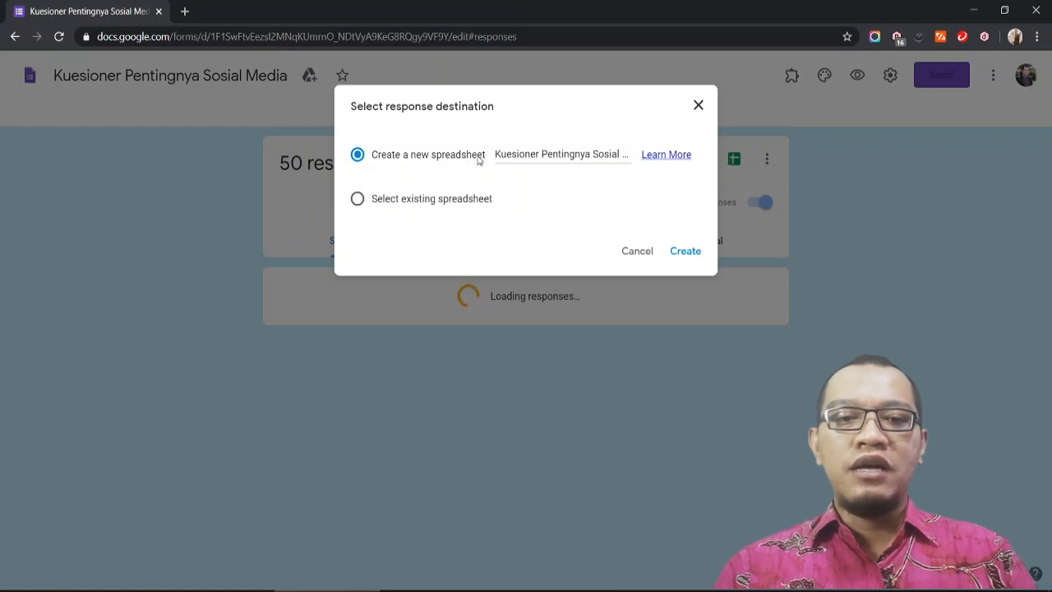
{"action": "left_click", "coordinate": [685, 252]}
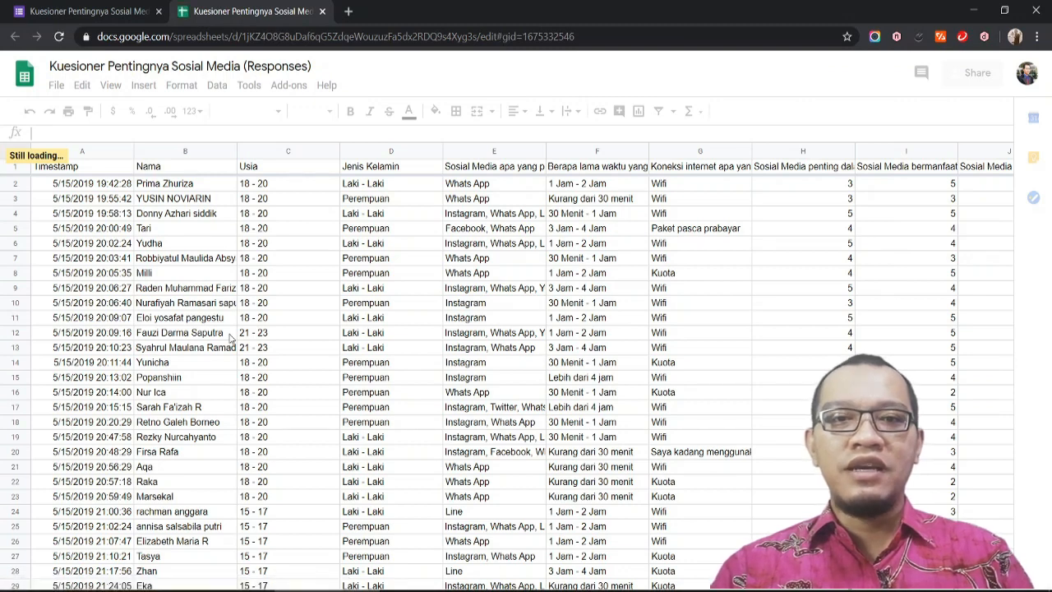
- Compare the form's Usia chart with the response spreadsheet and select the first Usia answer in cell C2
{"action": "left_click", "coordinate": [80, 11]}
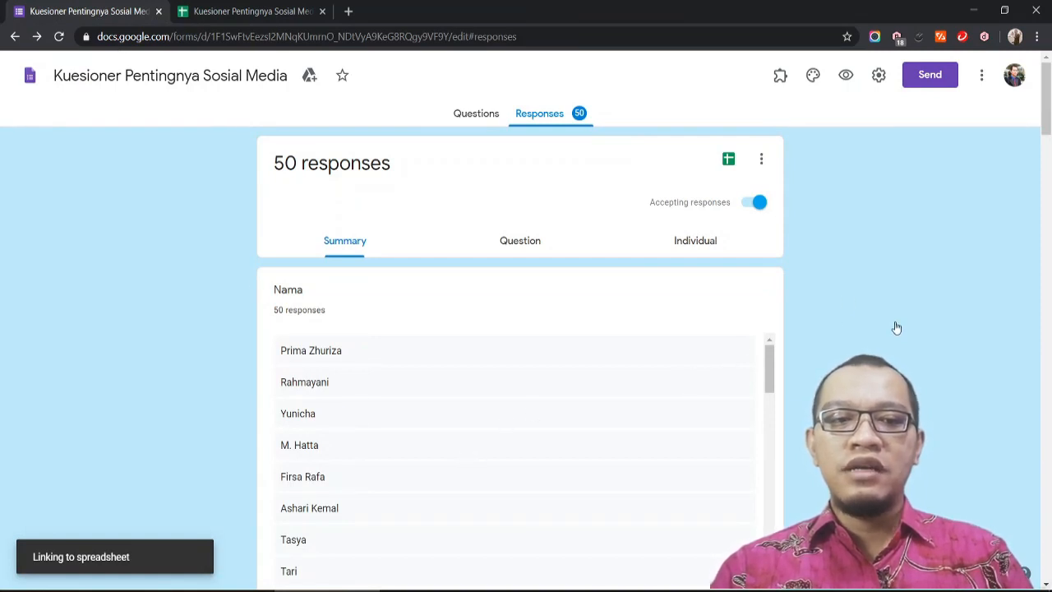
{"action": "scroll", "coordinate": [896, 327], "scroll_direction": "down", "scroll_amount": 4}
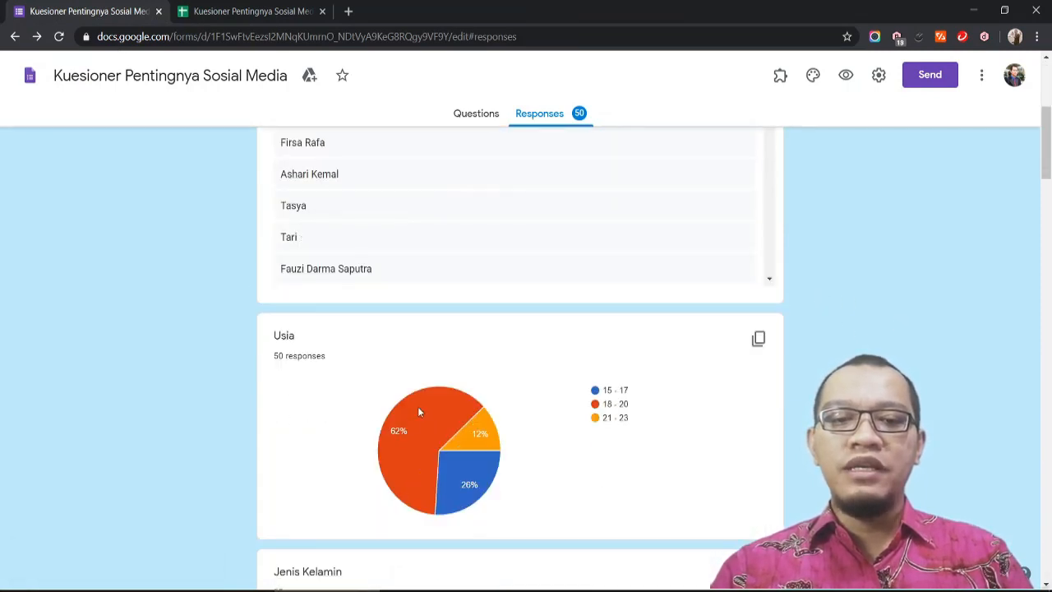
{"action": "left_click", "coordinate": [232, 8]}
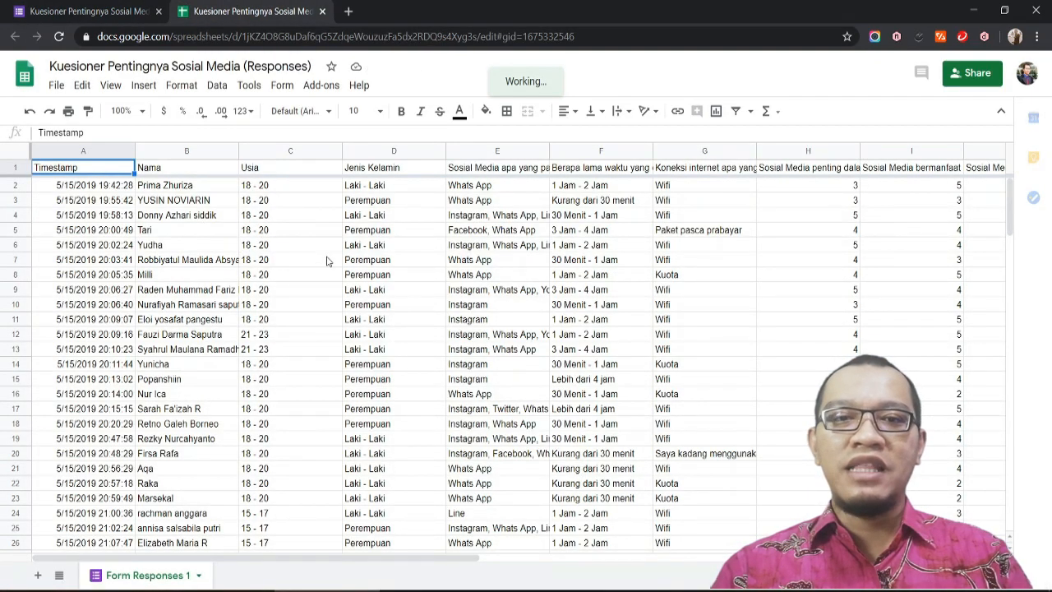
{"action": "left_click", "coordinate": [292, 191]}
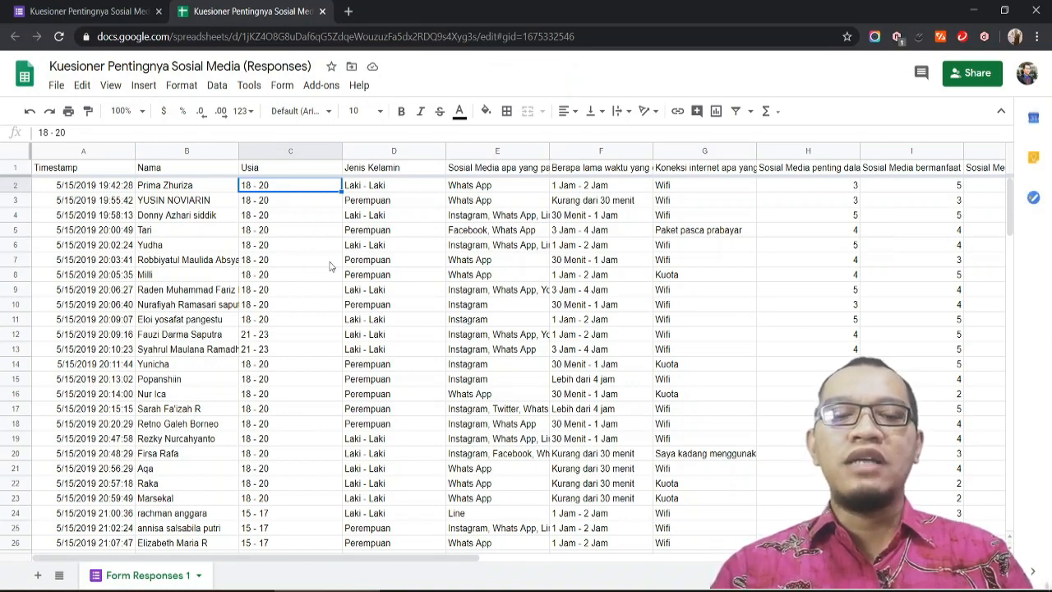
- Examine the answer columns of the form responses from Usia to the last question about adding social media features
{"action": "key", "text": "Right"}
{"action": "key", "text": "Right"}
{"action": "key", "text": "Right"}
{"action": "key", "text": "Right"}
{"action": "key", "text": "Right"}
{"action": "key", "text": "Right"}
{"action": "key", "text": "Right"}
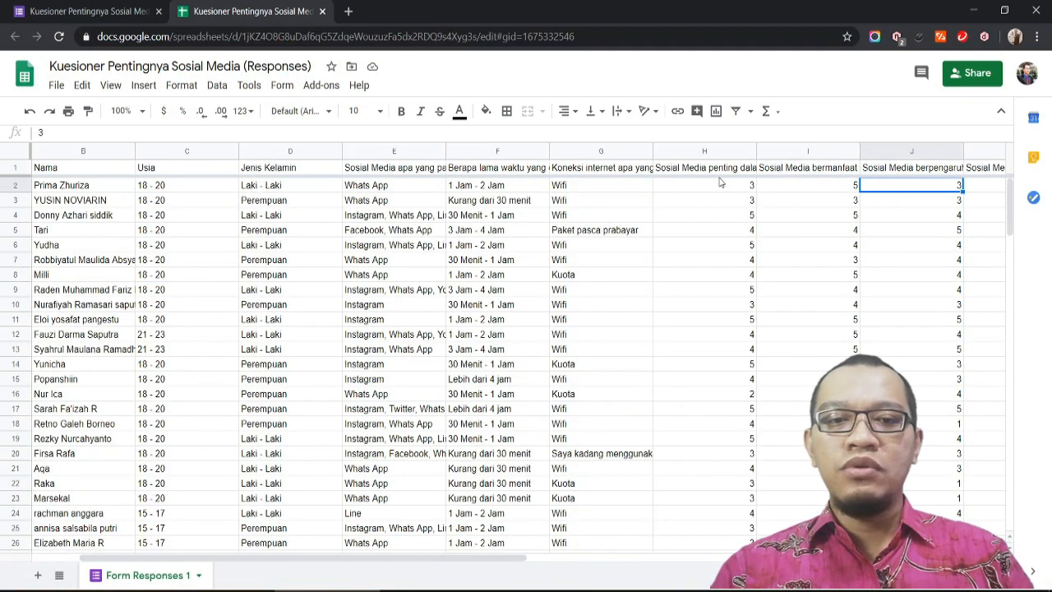
{"action": "key", "text": "Right"}
{"action": "key", "text": "Right"}
{"action": "key", "text": "Right"}
{"action": "key", "text": "Right"}
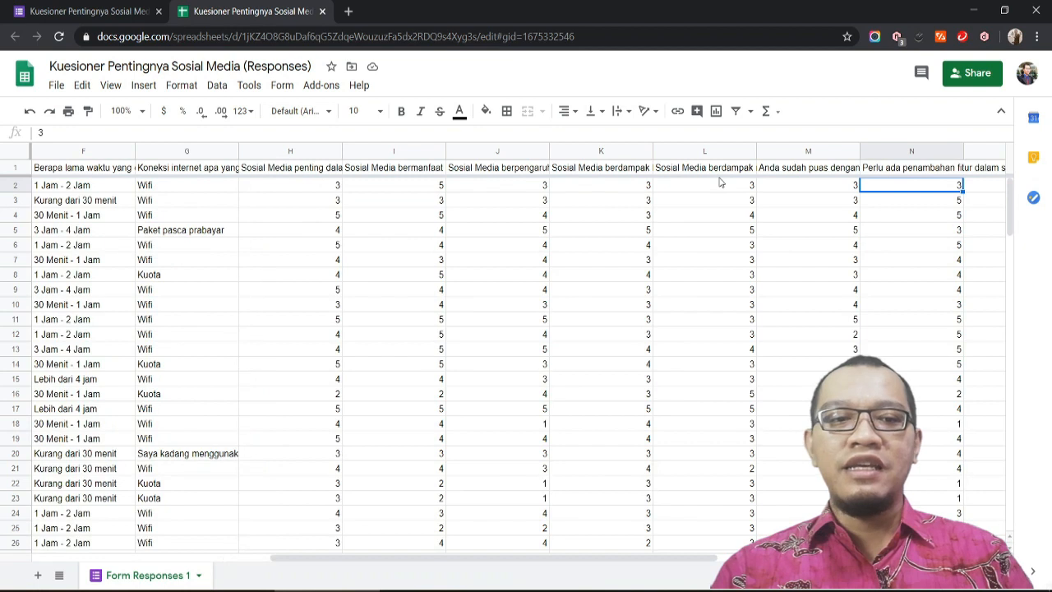
{"action": "key", "text": "Right"}
- Select the rating answers in H2:N51 of the form responses and copy them
{"action": "key", "text": "Left"}
{"action": "key", "text": "Left"}
{"action": "key", "text": "Left"}
{"action": "key", "text": "Left"}
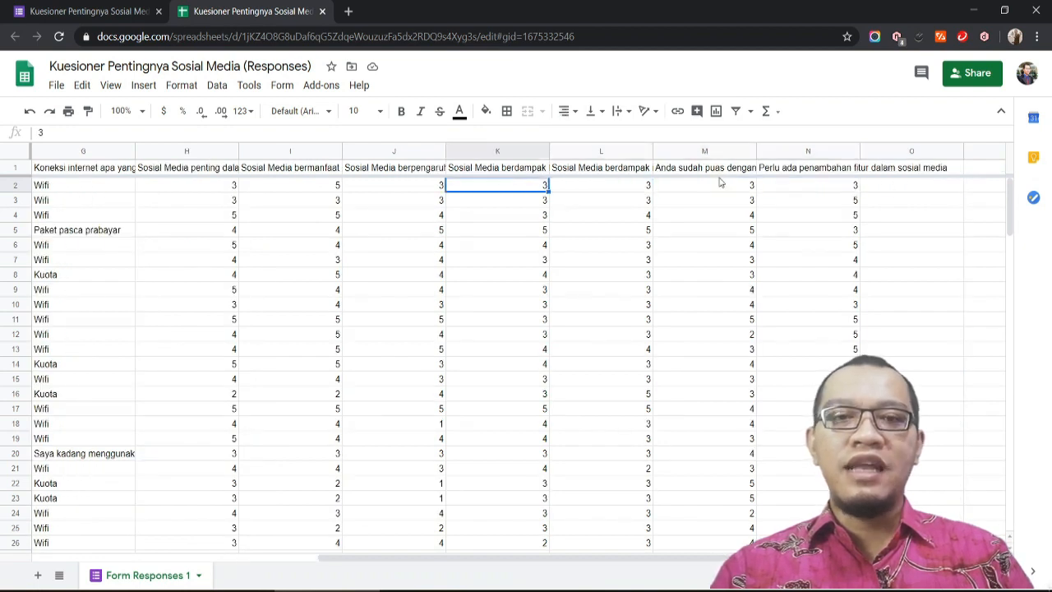
{"action": "key", "text": "Left"}
{"action": "key", "text": "Left"}
{"action": "key", "text": "Left"}
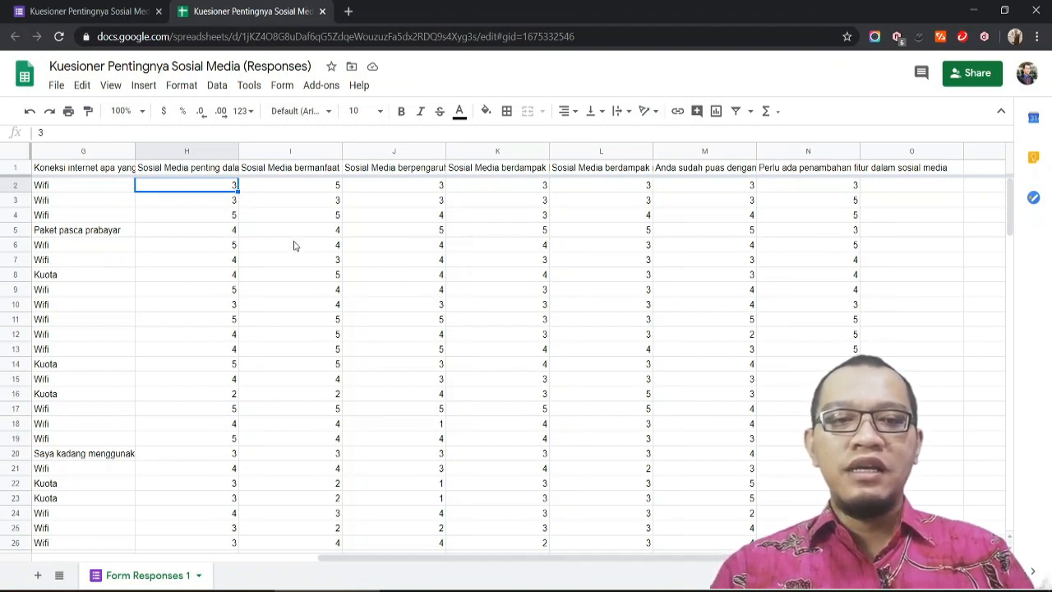
{"action": "key", "text": "shift+Right"}
{"action": "key", "text": "shift+Right"}
{"action": "key", "text": "shift+Right"}
{"action": "key", "text": "shift+Right"}
{"action": "key", "text": "shift+Right"}
{"action": "key", "text": "shift+Right"}
{"action": "key", "text": "shift+Down"}
{"action": "key", "text": "shift+Down"}
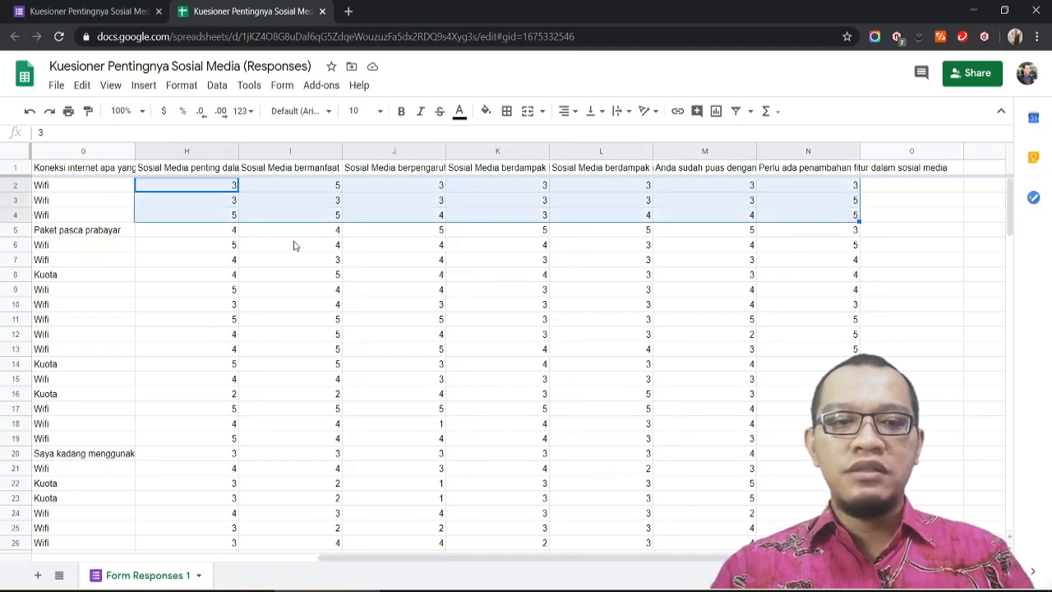
{"action": "key", "text": "shift+Down"}
{"action": "key", "text": "shift+Down"}
{"action": "key", "text": "shift+Down"}
{"action": "key", "text": "shift+Down"}
{"action": "key", "text": "shift+Down"}
{"action": "key", "text": "shift+Down"}
{"action": "key", "text": "shift+Down"}
{"action": "key", "text": "shift+Down"}
{"action": "key", "text": "shift+Down"}
{"action": "key", "text": "shift+Down"}
{"action": "key", "text": "shift+Down"}
{"action": "key", "text": "shift+Down"}
{"action": "key", "text": "shift+Down"}
{"action": "key", "text": "shift+Down"}
{"action": "key", "text": "shift+Down"}
{"action": "key", "text": "shift+Down"}
{"action": "key", "text": "shift+Down"}
{"action": "key", "text": "shift+Down"}
{"action": "key", "text": "shift+Down"}
{"action": "key", "text": "shift+Down"}
{"action": "key", "text": "shift+Down"}
{"action": "key", "text": "shift+Down"}
{"action": "key", "text": "shift+Down"}
{"action": "key", "text": "shift+Down"}
{"action": "key", "text": "shift+Down"}
{"action": "key", "text": "shift+Down"}
{"action": "key", "text": "shift+Down"}
{"action": "key", "text": "shift+Down"}
{"action": "key", "text": "shift+Down"}
{"action": "key", "text": "shift+Down"}
{"action": "key", "text": "shift+Down"}
{"action": "key", "text": "shift+Down"}
{"action": "key", "text": "shift+Down"}
{"action": "key", "text": "shift+Down"}
{"action": "key", "text": "shift+Down"}
{"action": "key", "text": "shift+Down"}
{"action": "key", "text": "shift+Down"}
{"action": "key", "text": "shift+Down"}
{"action": "key", "text": "shift+Down"}
{"action": "key", "text": "shift+Down"}
{"action": "key", "text": "shift+Down"}
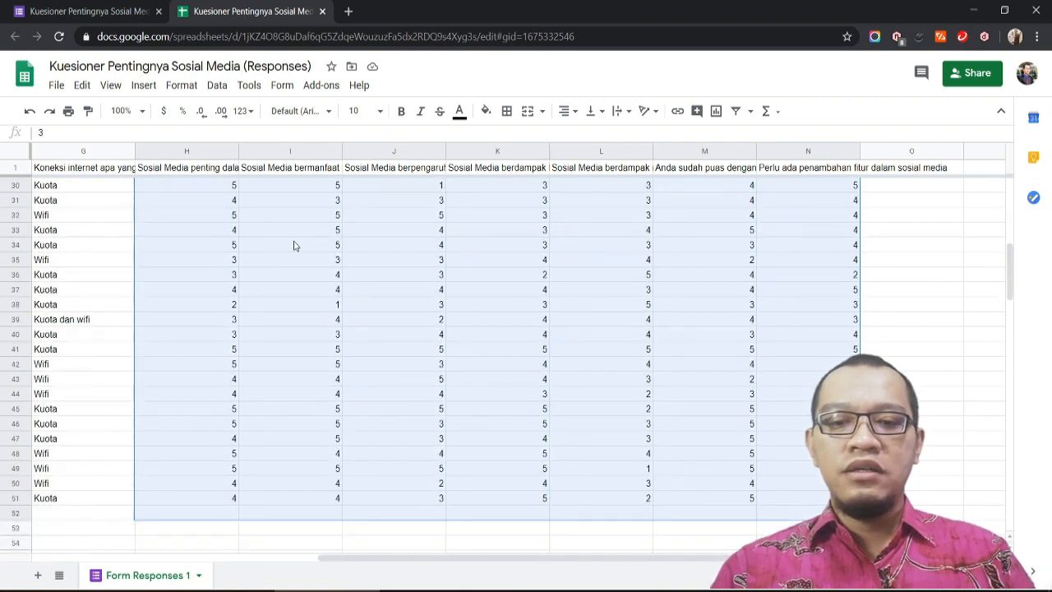
{"action": "key", "text": "shift+Up"}
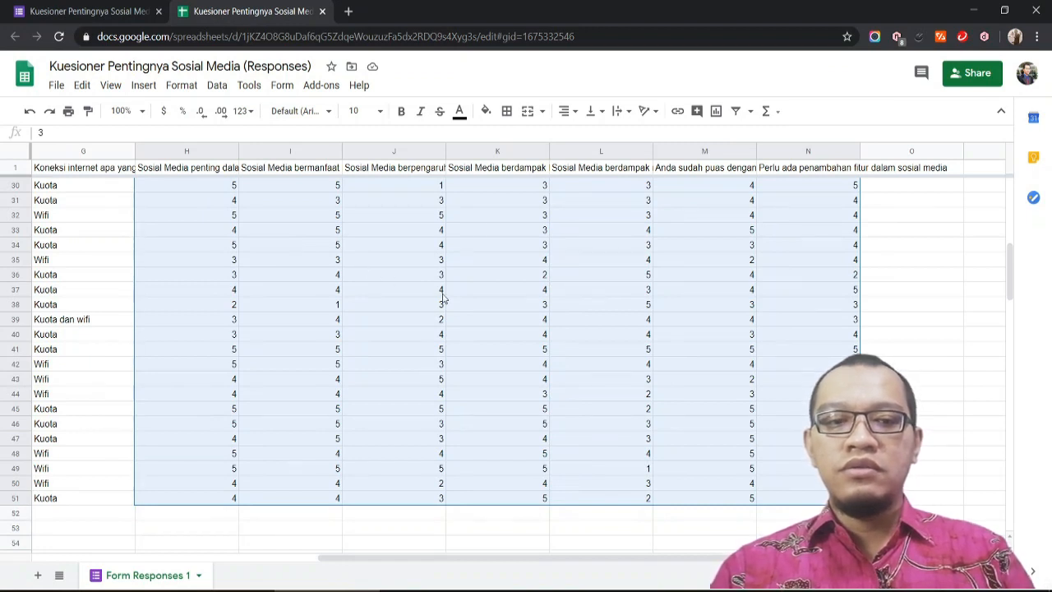
{"action": "key", "text": "ctrl+c"}
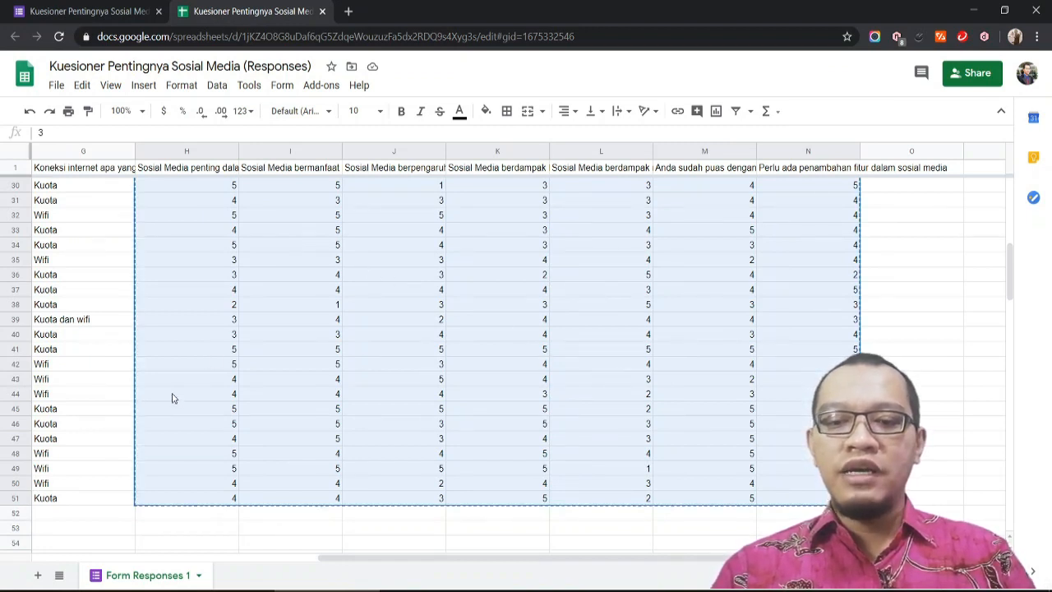
- Add a new sheet to the spreadsheet and paste the copied rating answers starting at cell A1
{"action": "left_click", "coordinate": [37, 575]}
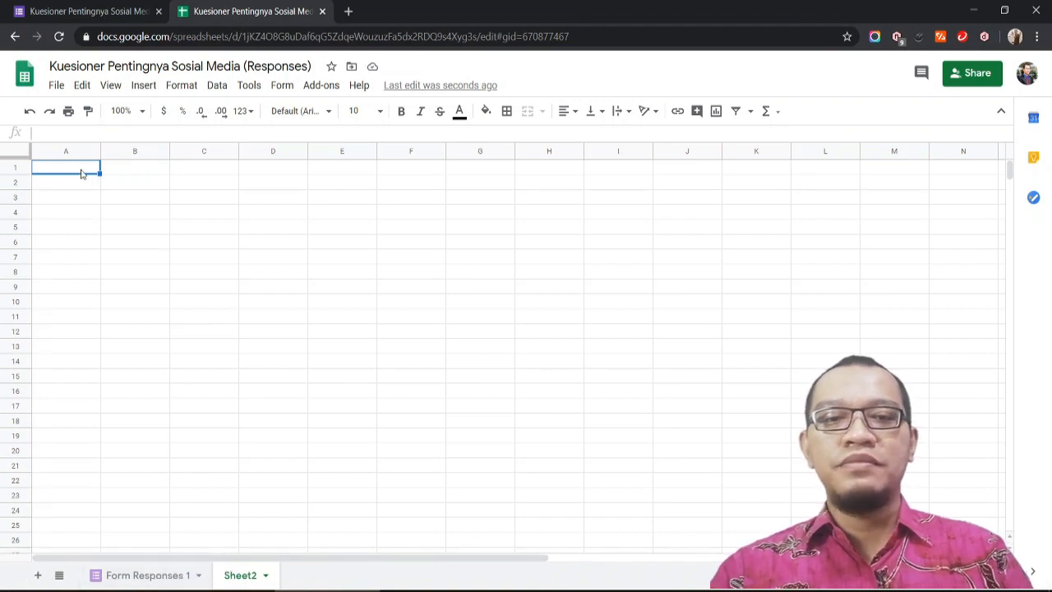
{"action": "key", "text": "ctrl+v"}
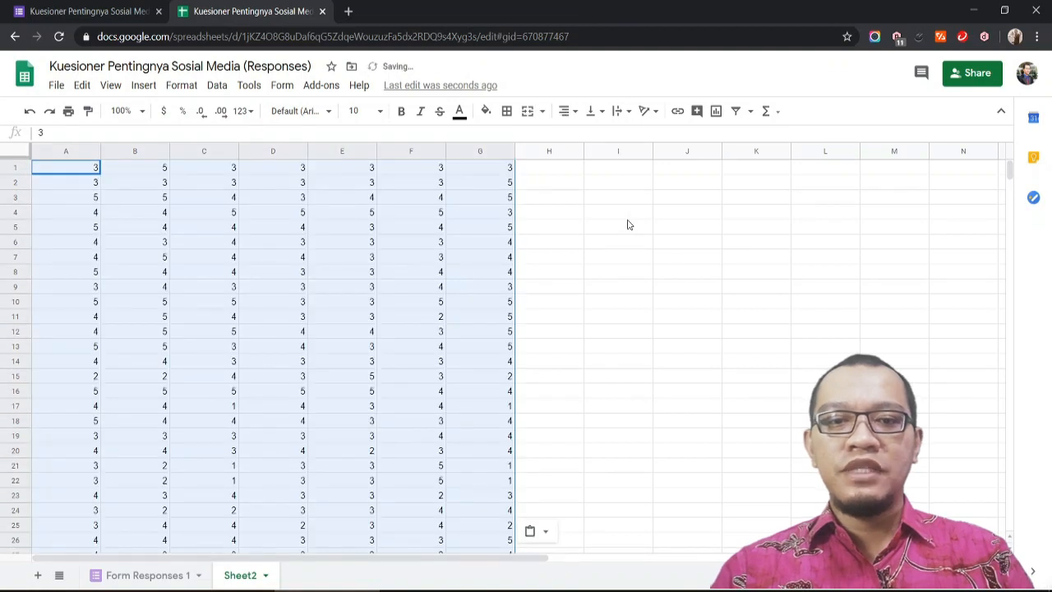
{"action": "left_click", "coordinate": [719, 188]}
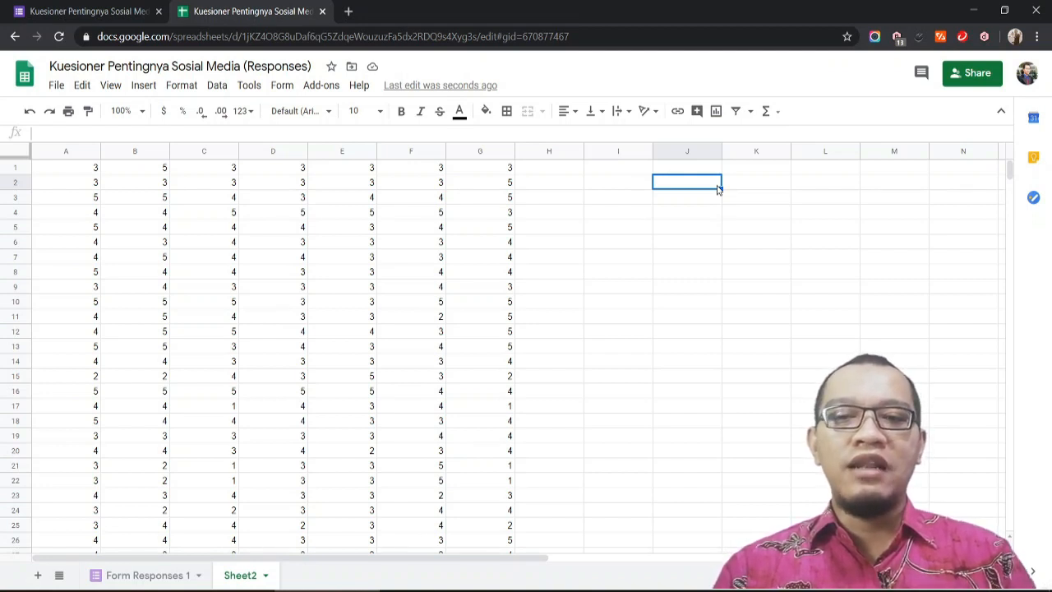
- Total the first respondent's answers in cell H1 with the formula =SUM(A1:G1)
{"action": "left_click", "coordinate": [13, 168]}
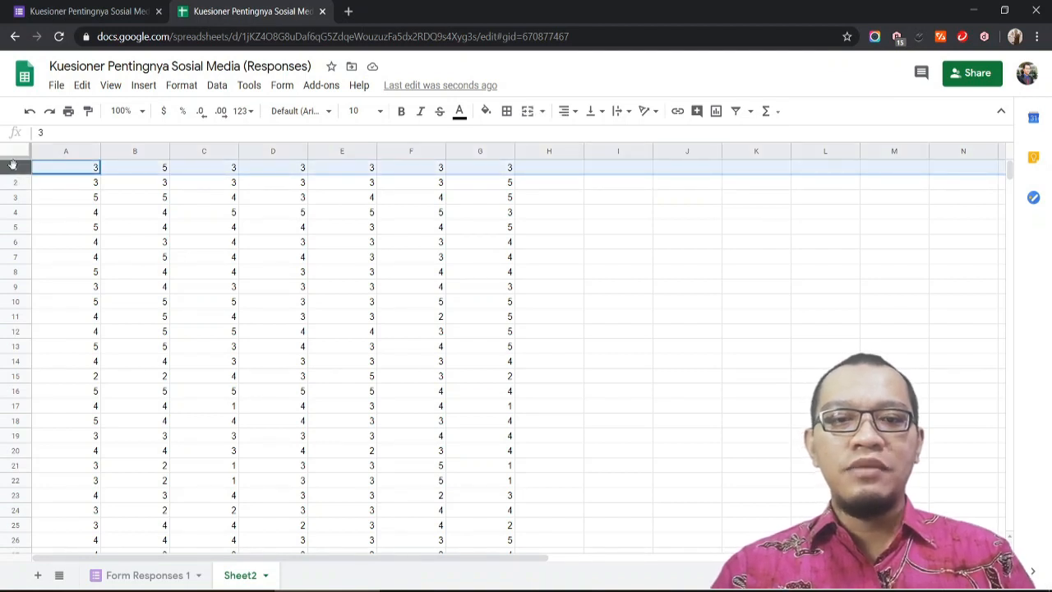
{"action": "left_click", "coordinate": [567, 170]}
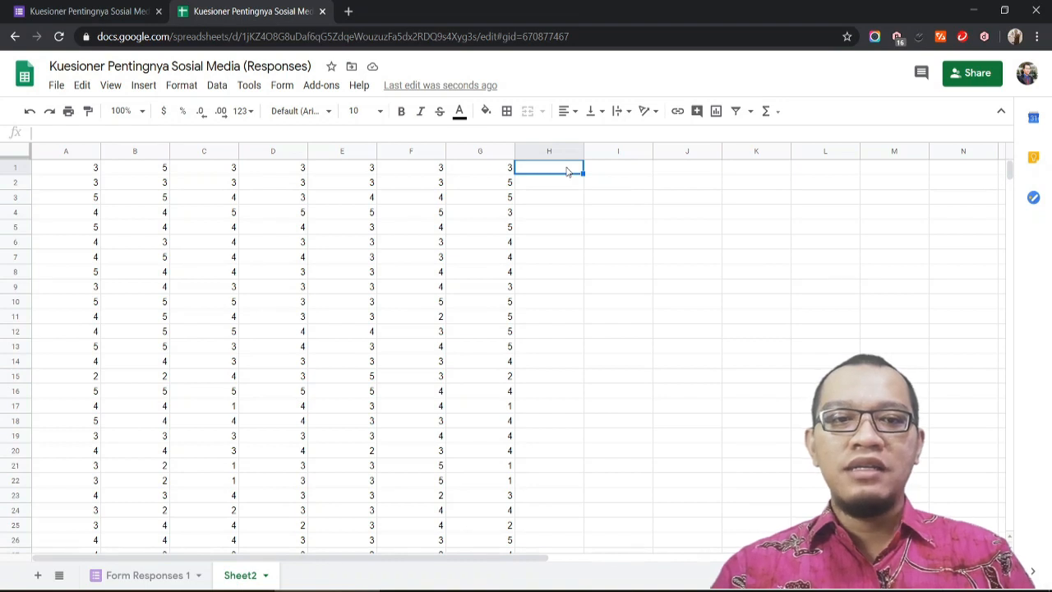
{"action": "left_click", "coordinate": [776, 117]}
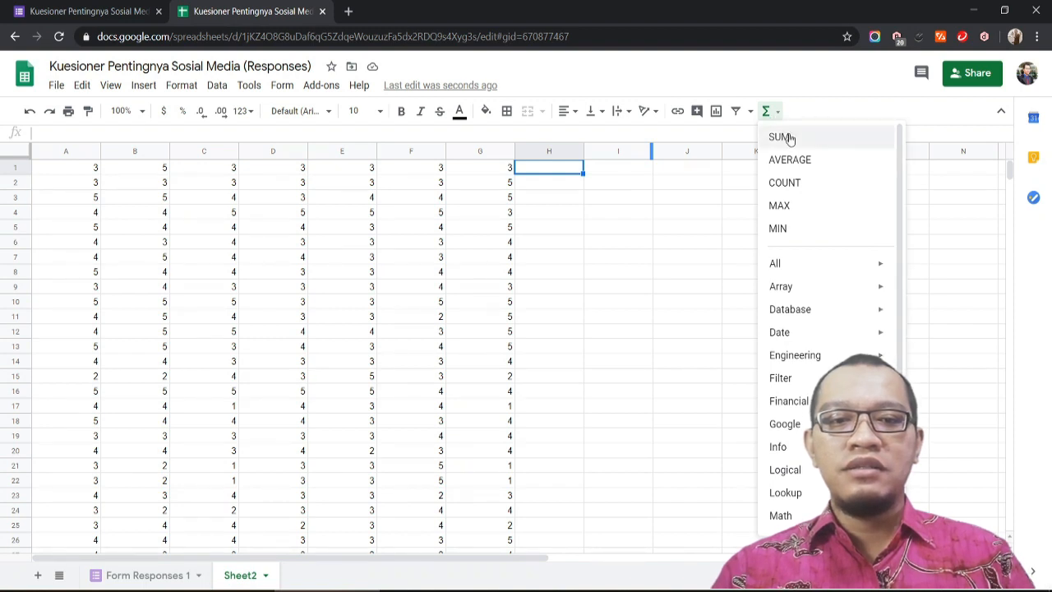
{"action": "left_click", "coordinate": [786, 137]}
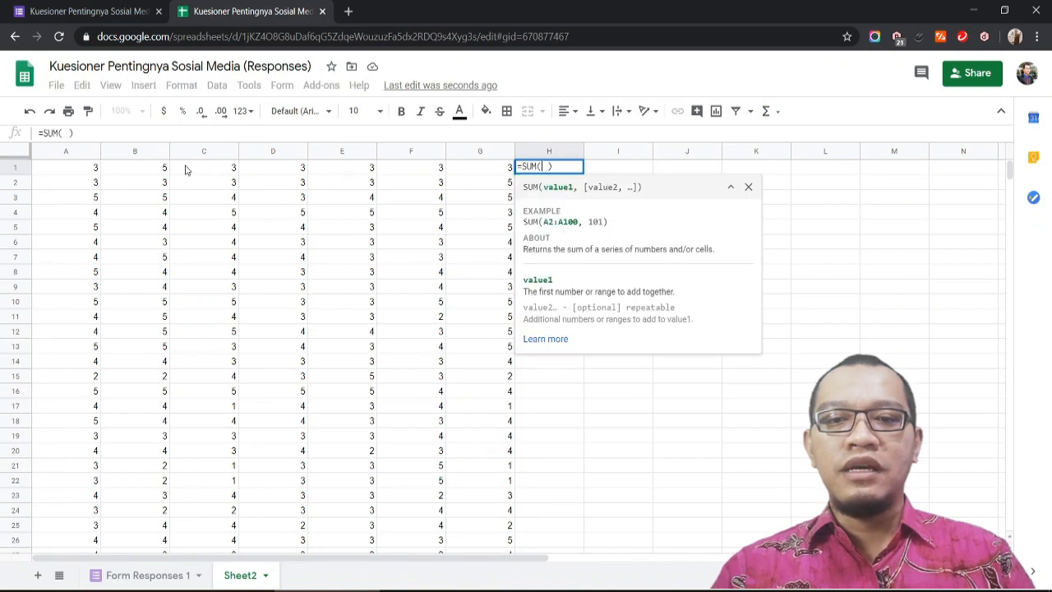
{"action": "left_click_drag", "start_coordinate": [82, 170], "coordinate": [464, 167]}
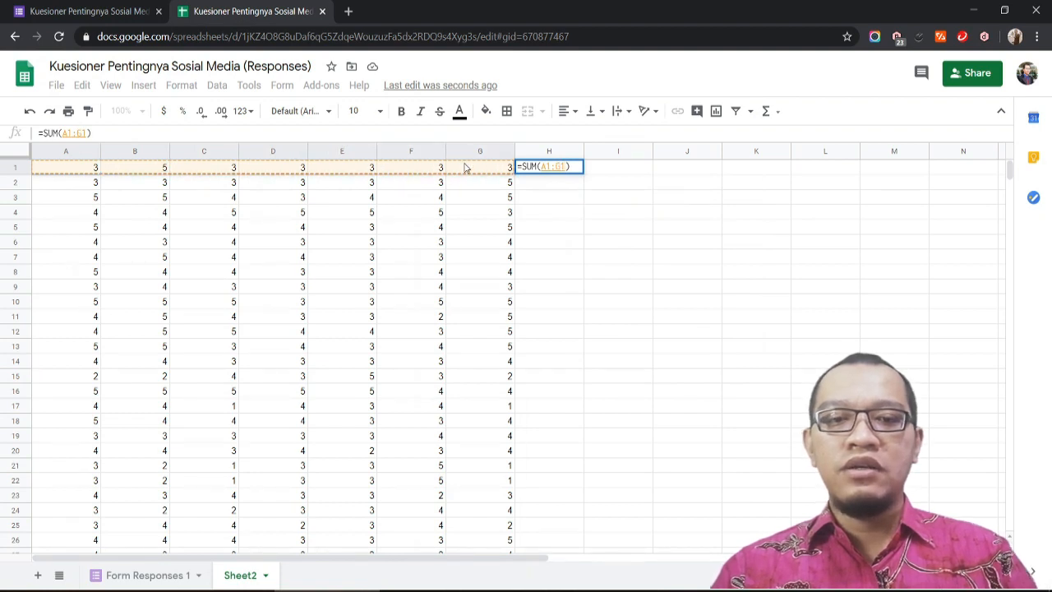
{"action": "key", "text": "Return"}
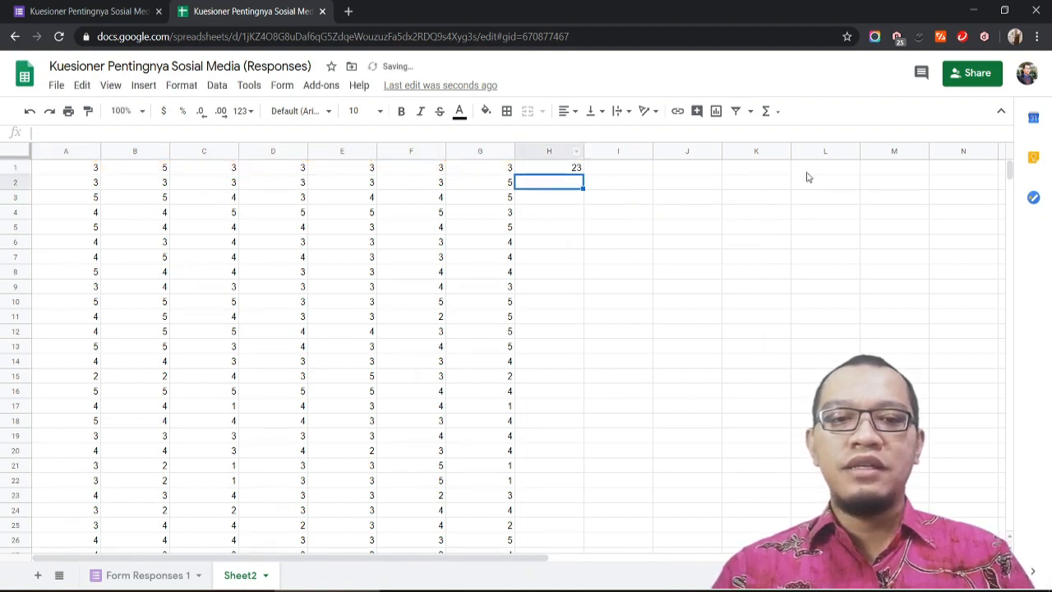
- Fill the SUM formula from H1 down to H50 so that every respondent's answers are totalled
{"action": "left_click", "coordinate": [578, 170]}
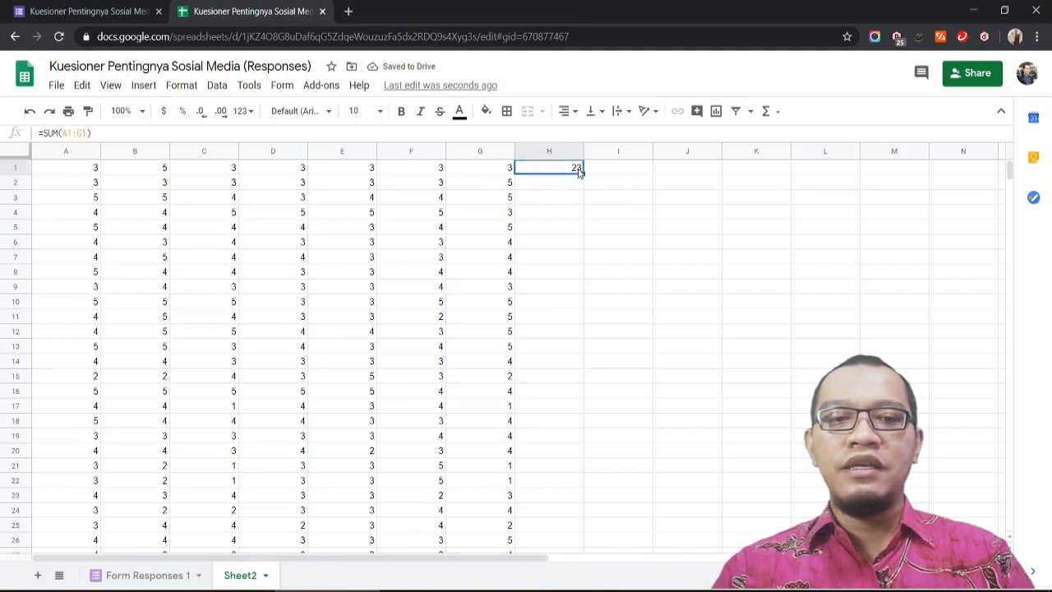
{"action": "left_click_drag", "start_coordinate": [582, 173], "coordinate": [563, 480]}
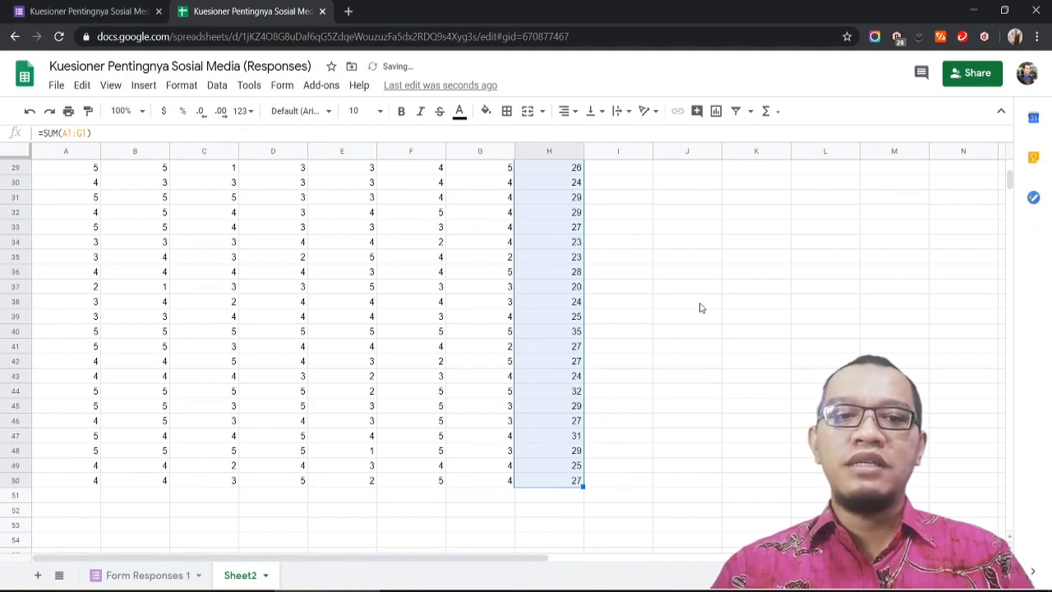
{"action": "scroll", "coordinate": [700, 307], "scroll_direction": "up", "scroll_amount": 10}
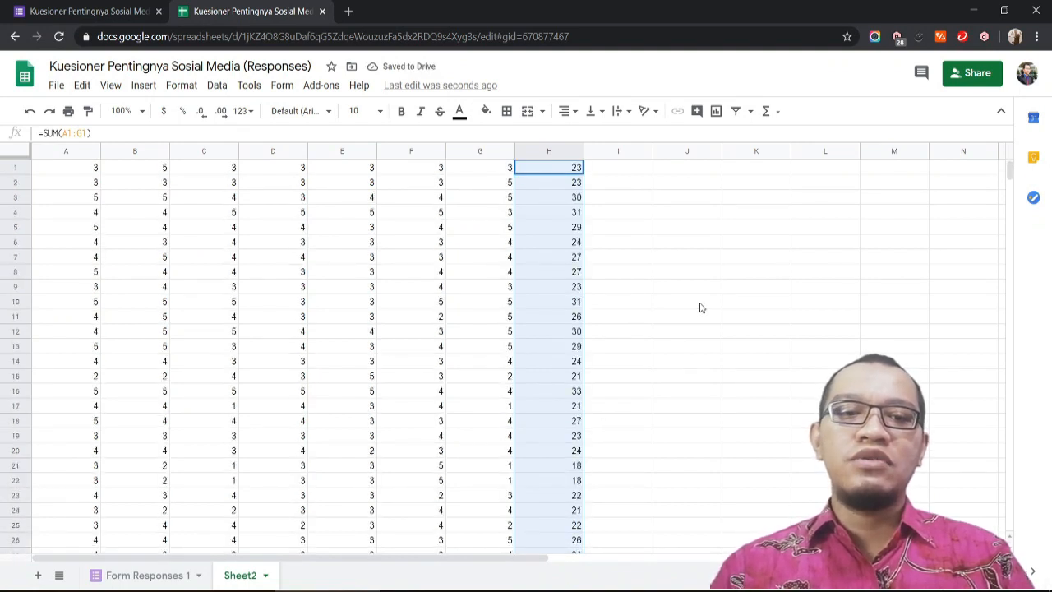
{"action": "left_click", "coordinate": [638, 173]}
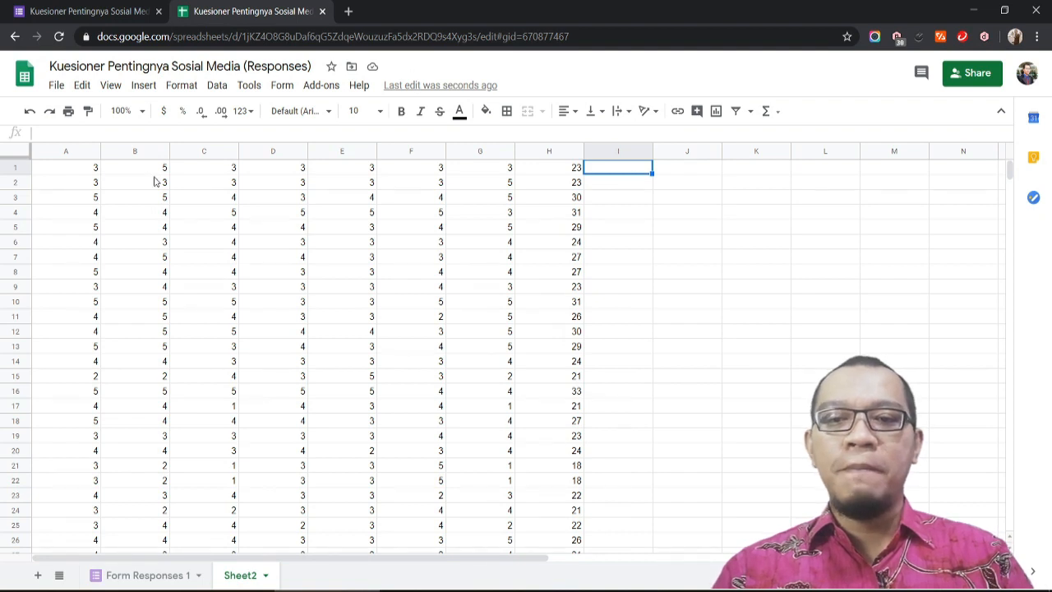
{"action": "left_click", "coordinate": [79, 171]}
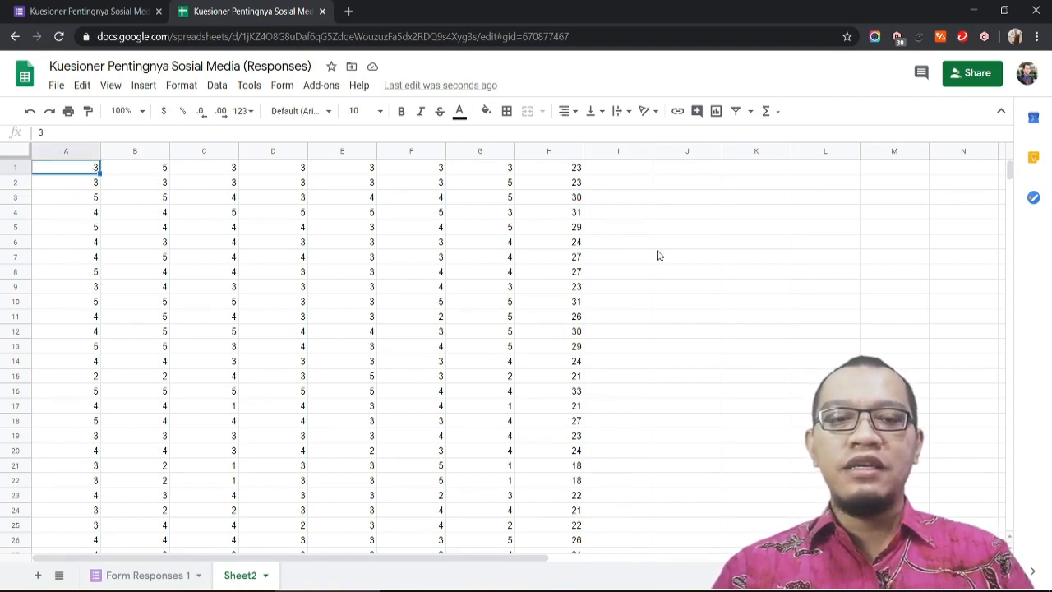
{"action": "left_click", "coordinate": [621, 167]}
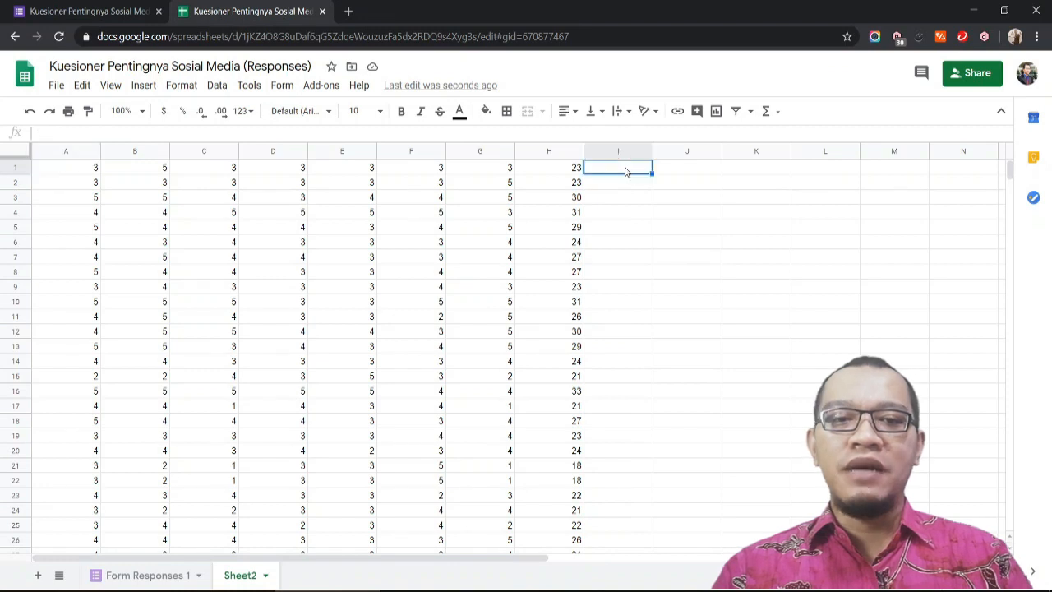
{"action": "left_click", "coordinate": [561, 173]}
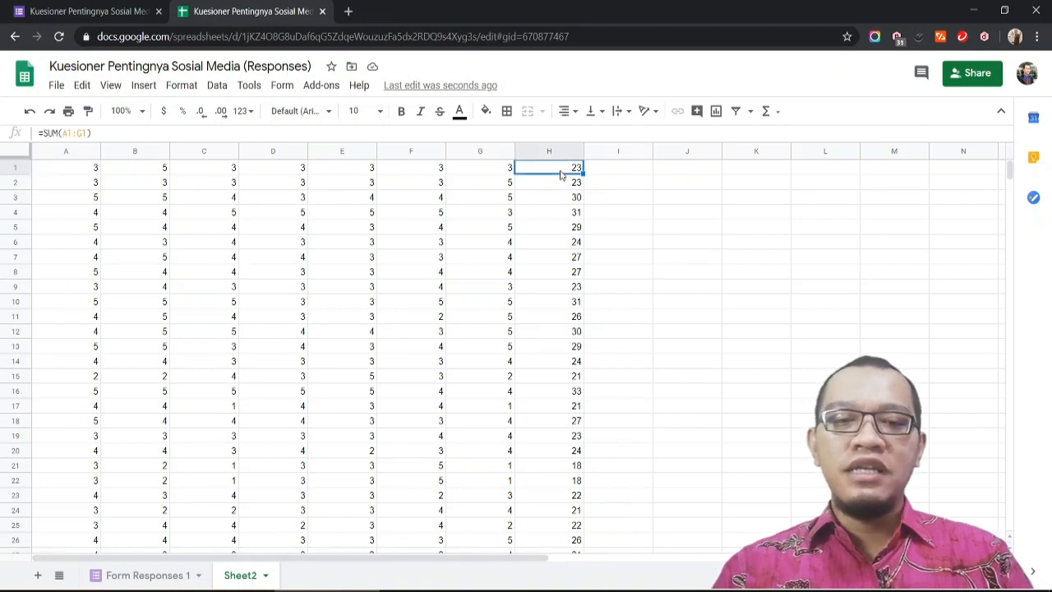
{"action": "left_click", "coordinate": [95, 168]}
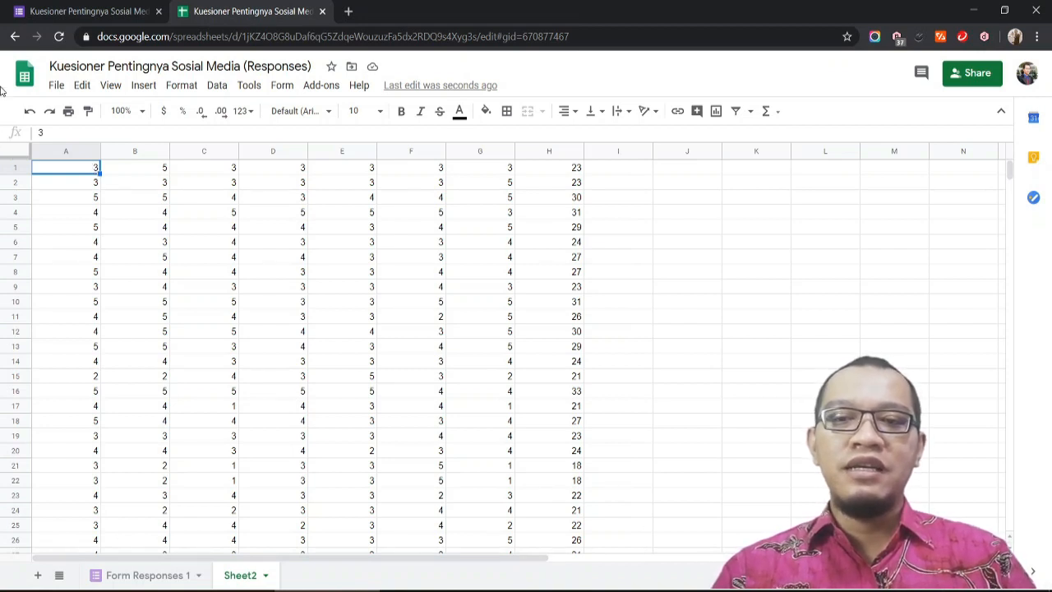
- Download the current sheet as comma-separated values into the Downloads folder, keeping the suggested file name
{"action": "left_click", "coordinate": [56, 87]}
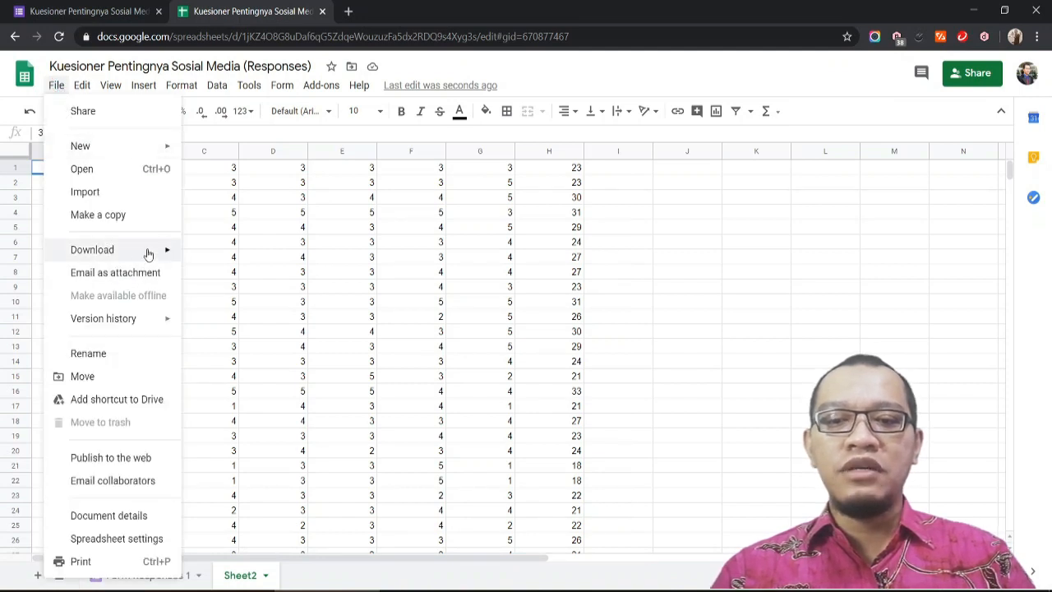
{"action": "mouse_move", "coordinate": [148, 256]}
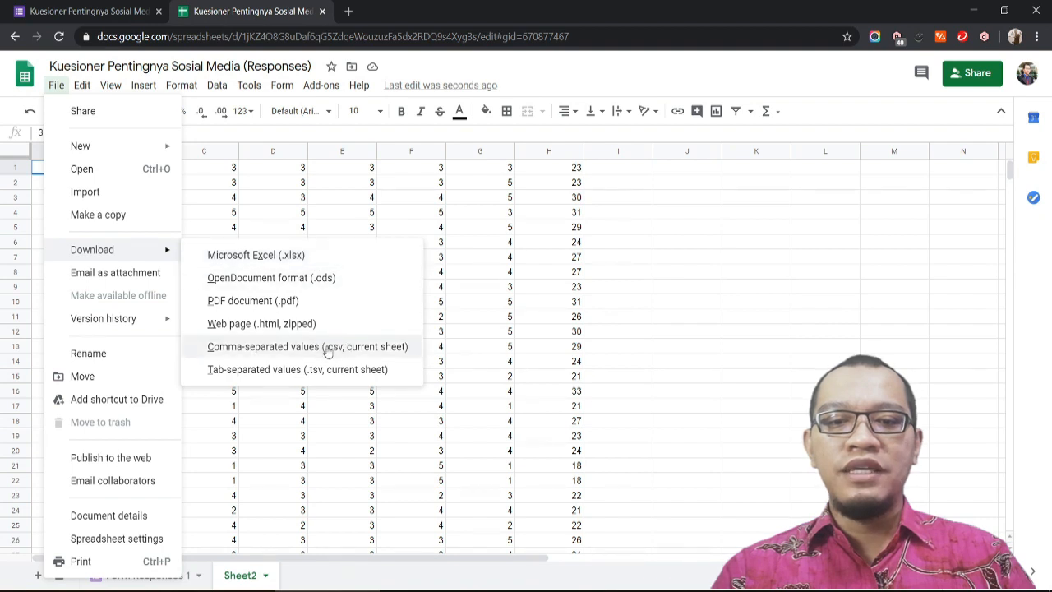
{"action": "left_click", "coordinate": [369, 347]}
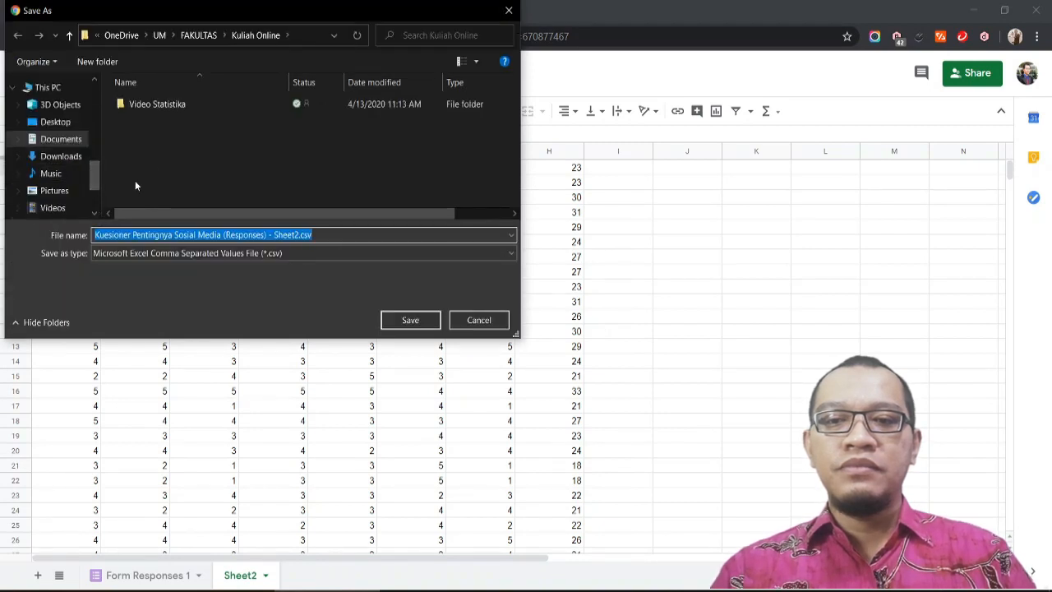
{"action": "left_click", "coordinate": [61, 156]}
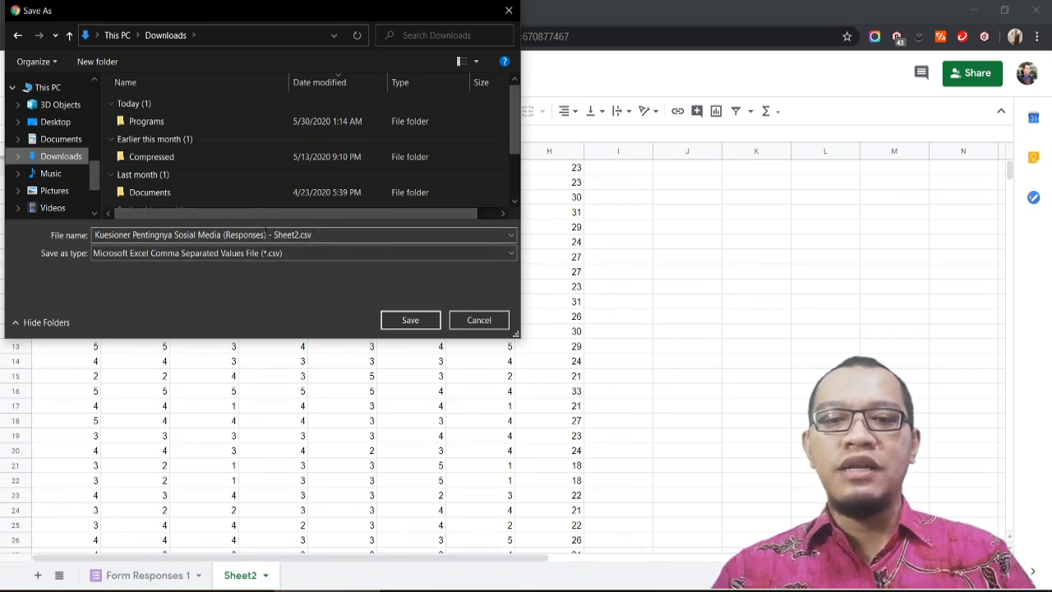
{"action": "left_click", "coordinate": [415, 319]}
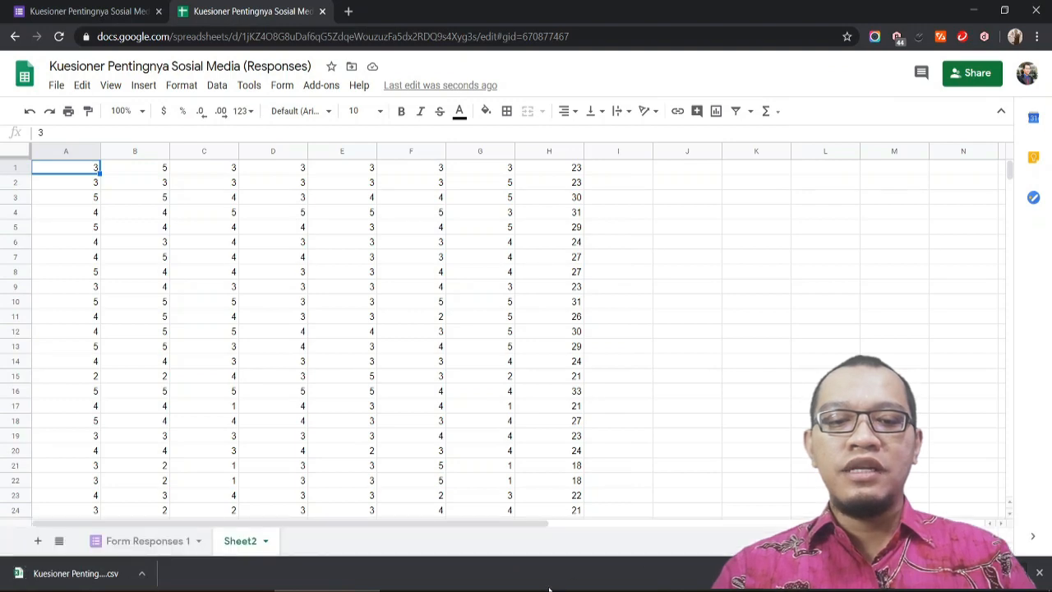
- Switch to PSPP and start a data import from Kuesioner Pentingnya Sosial Media (Responses) - Sheet2.csv in the Downloads folder
{"action": "mouse_move", "coordinate": [544, 589]}
{"action": "left_click", "coordinate": [532, 540]}
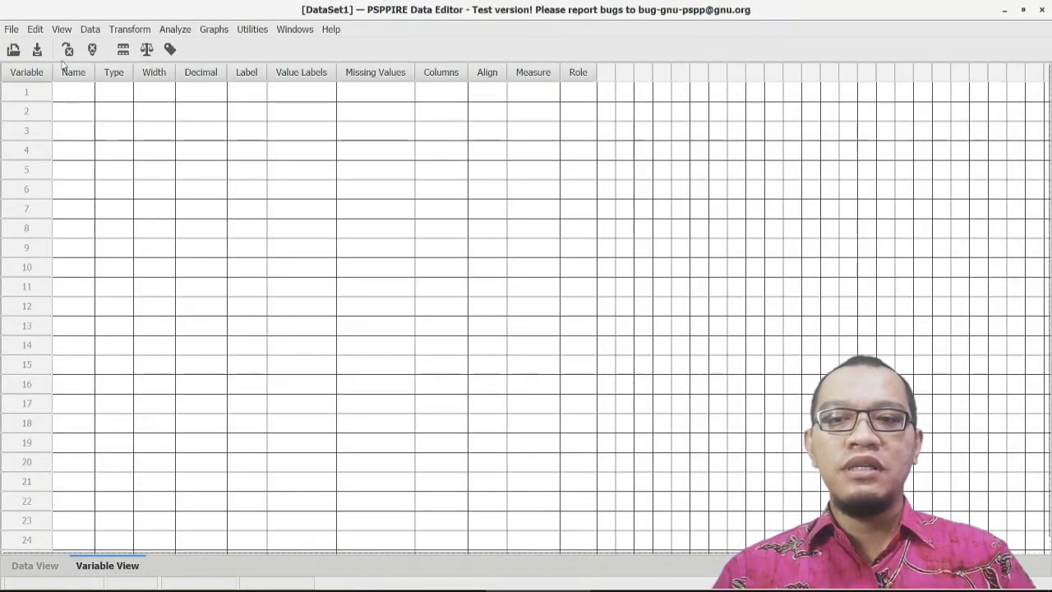
{"action": "left_click", "coordinate": [12, 30]}
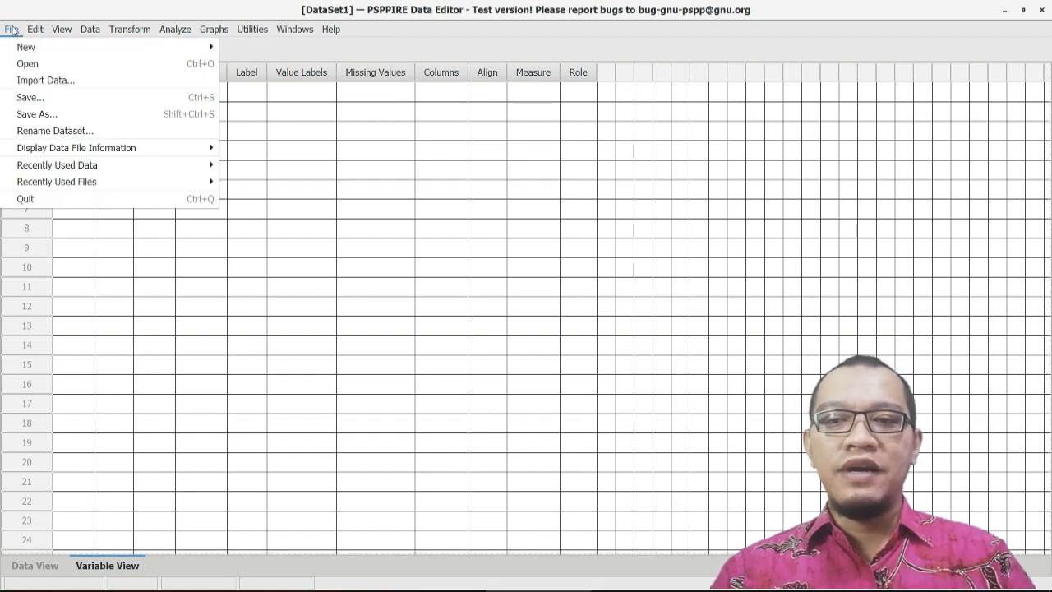
{"action": "left_click", "coordinate": [61, 82]}
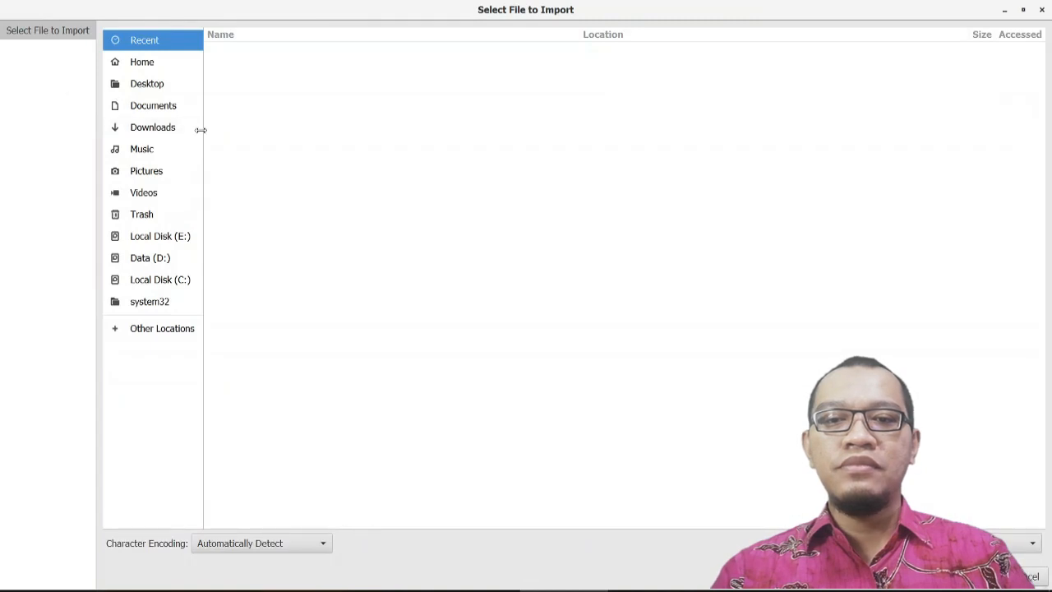
{"action": "left_click", "coordinate": [156, 129]}
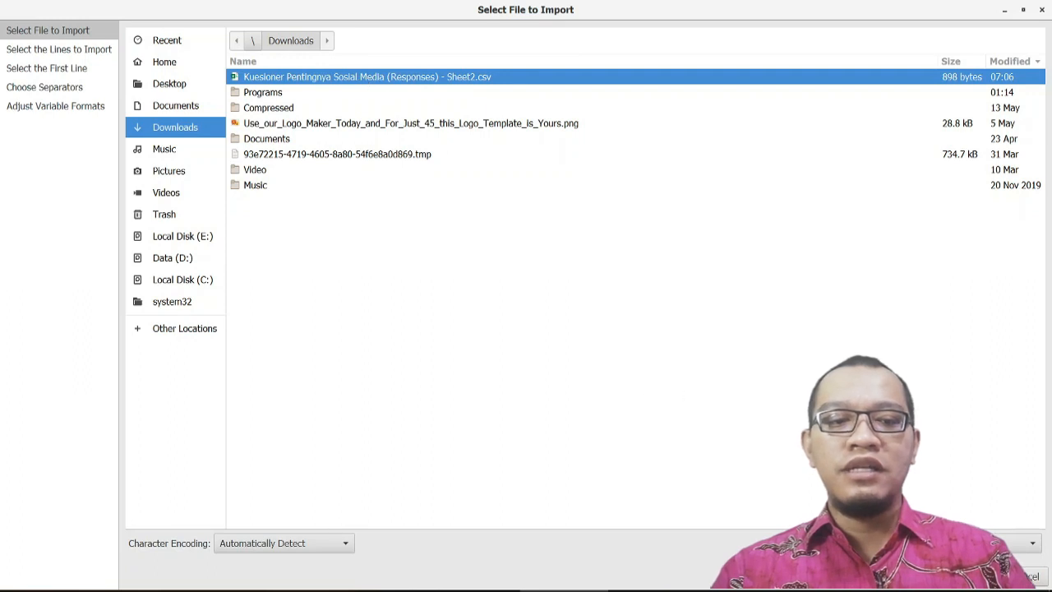
{"action": "key", "text": "Return"}
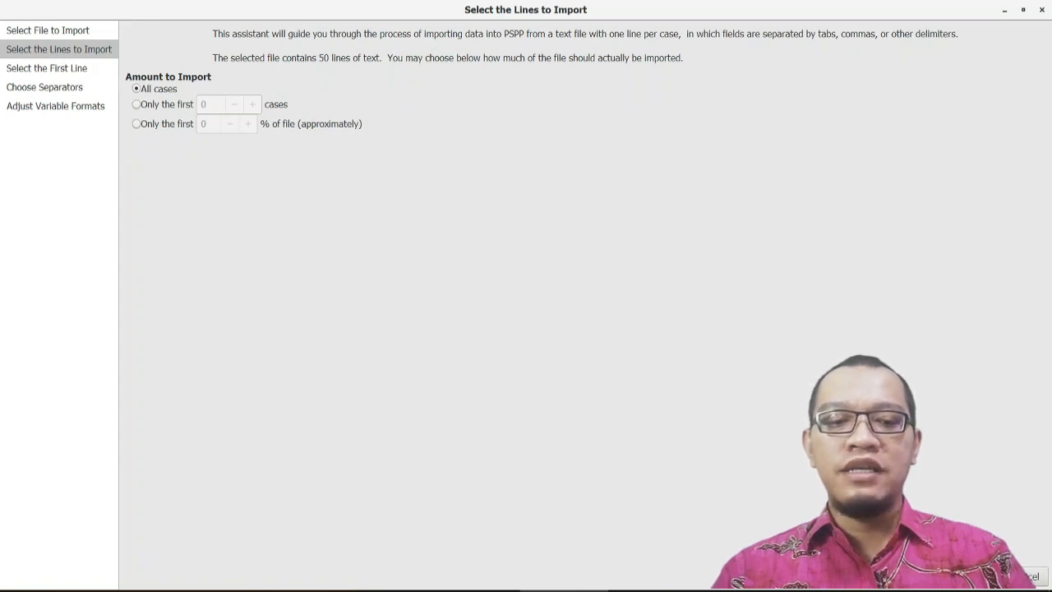
- Finish the CSV import with all cases from line 1, comma separators and the default variable formats, and display the imported data
{"action": "key", "text": "Return"}
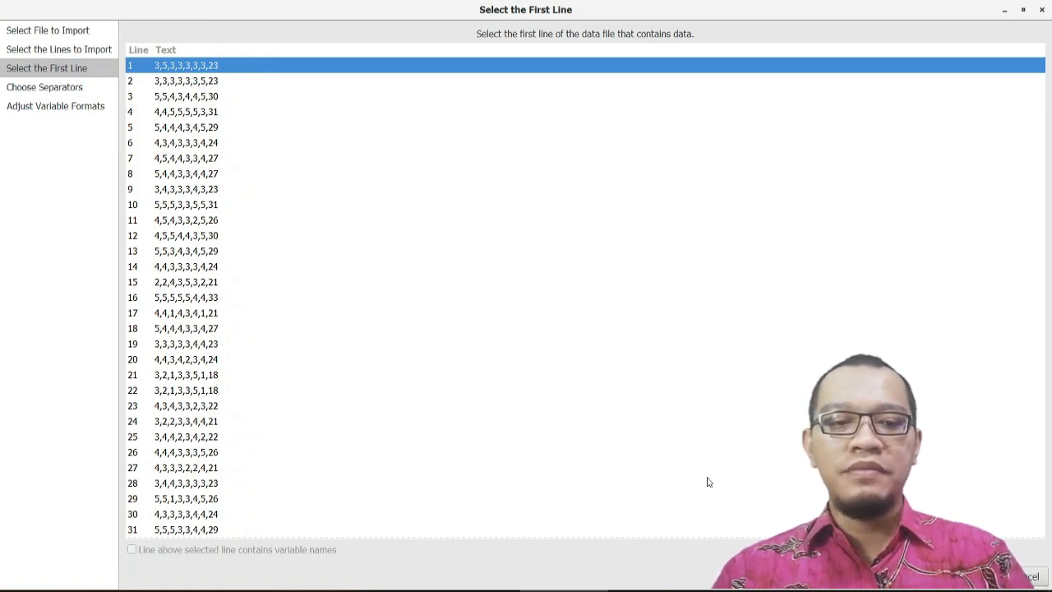
{"action": "left_click", "coordinate": [978, 576]}
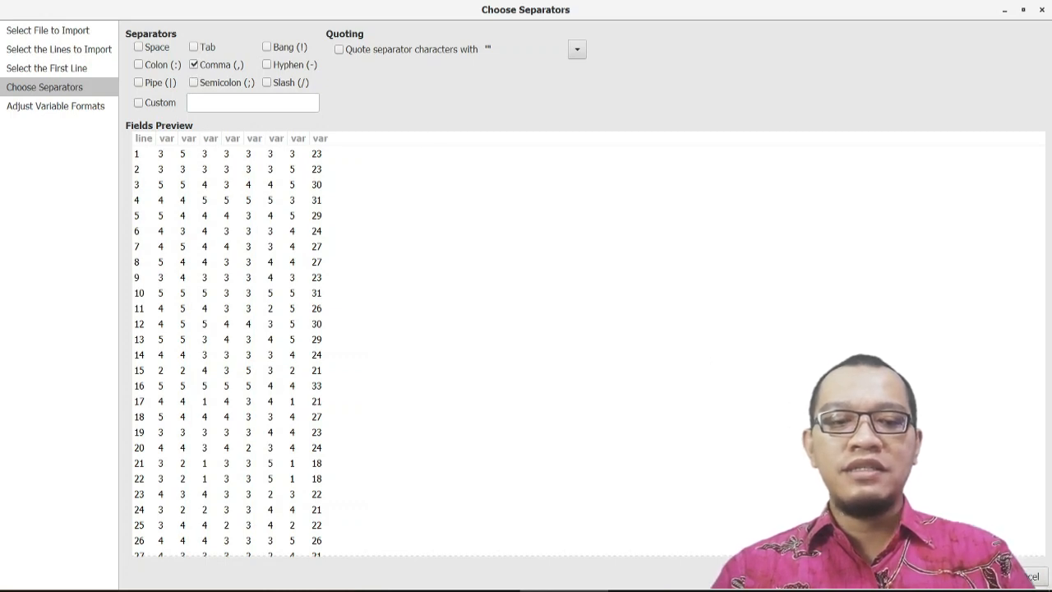
{"action": "key", "text": "Return"}
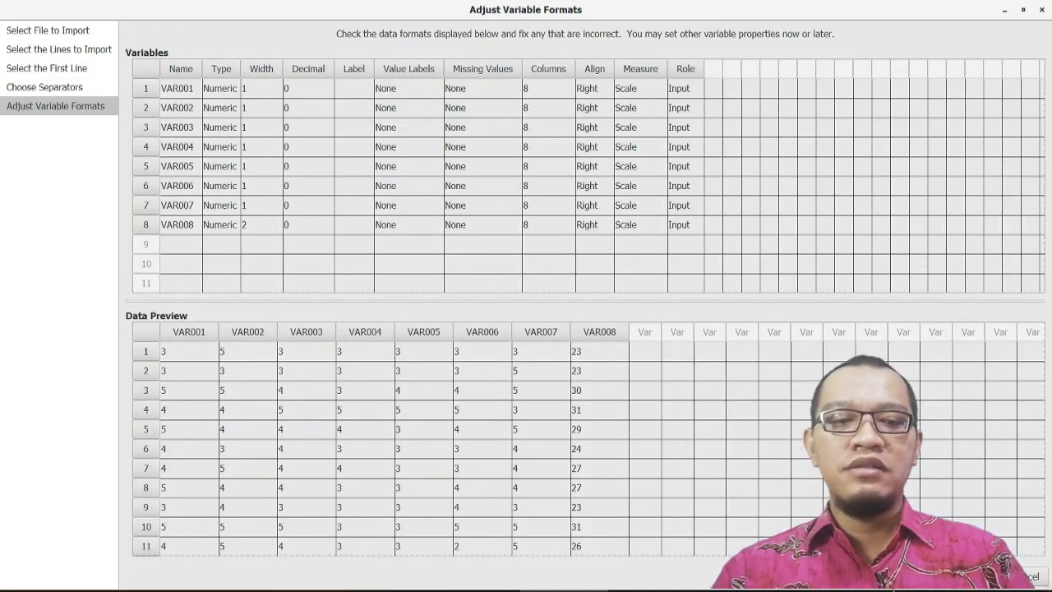
{"action": "key", "text": "Return"}
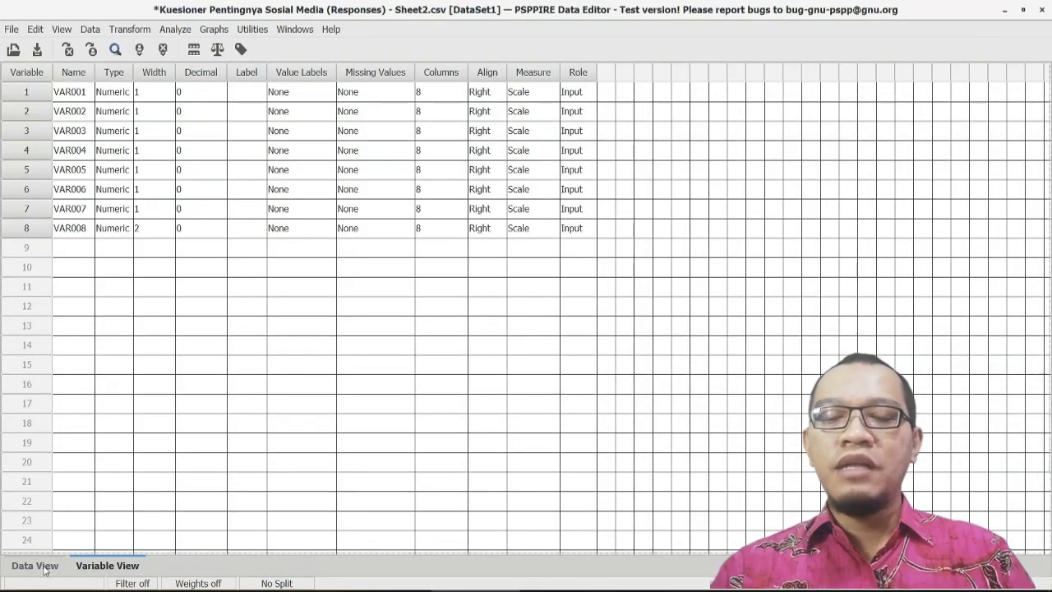
{"action": "left_click", "coordinate": [35, 565]}
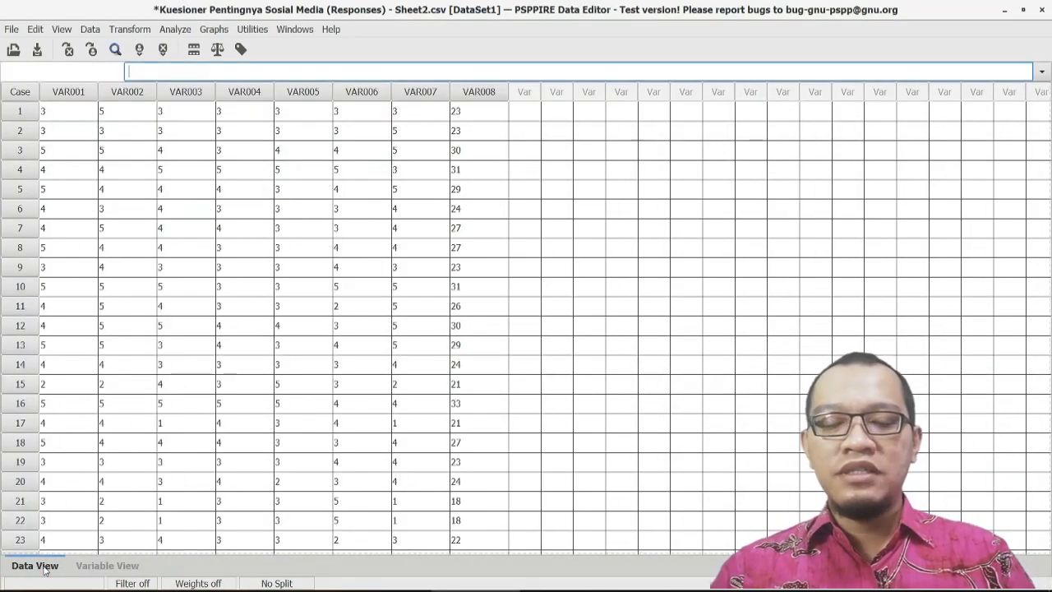
- Rename the eighth variable, VAR008, as Total
{"action": "left_click", "coordinate": [115, 566]}
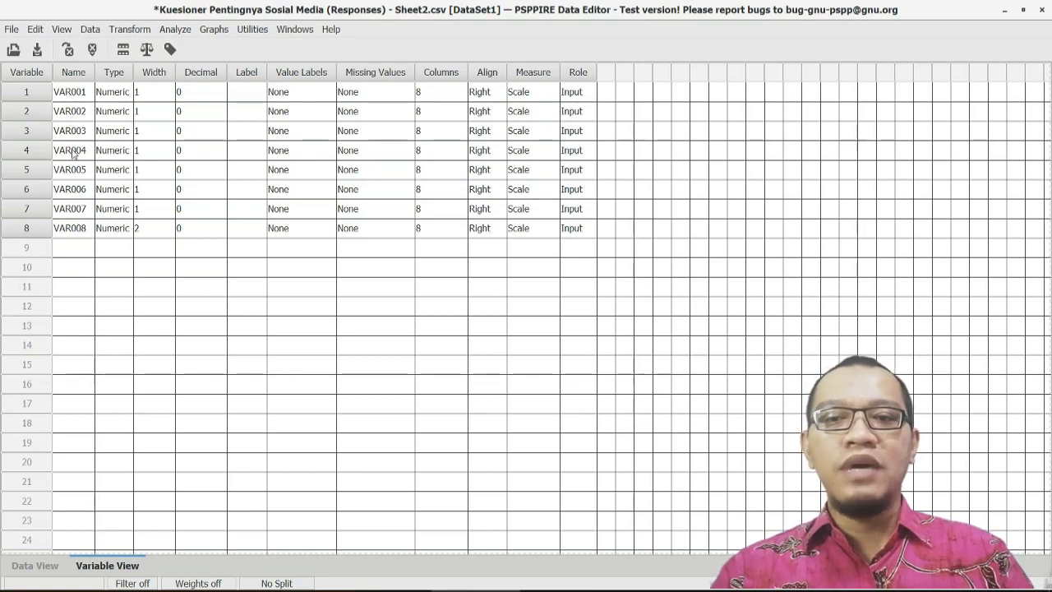
{"action": "left_click", "coordinate": [80, 236]}
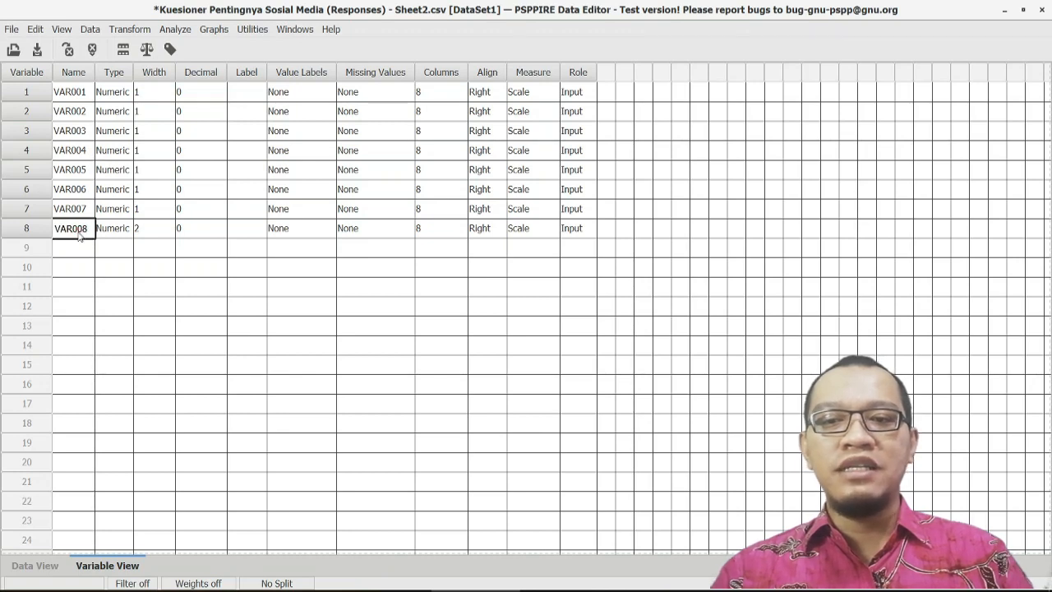
{"action": "left_click", "coordinate": [79, 236]}
{"action": "type", "text": "Total"}
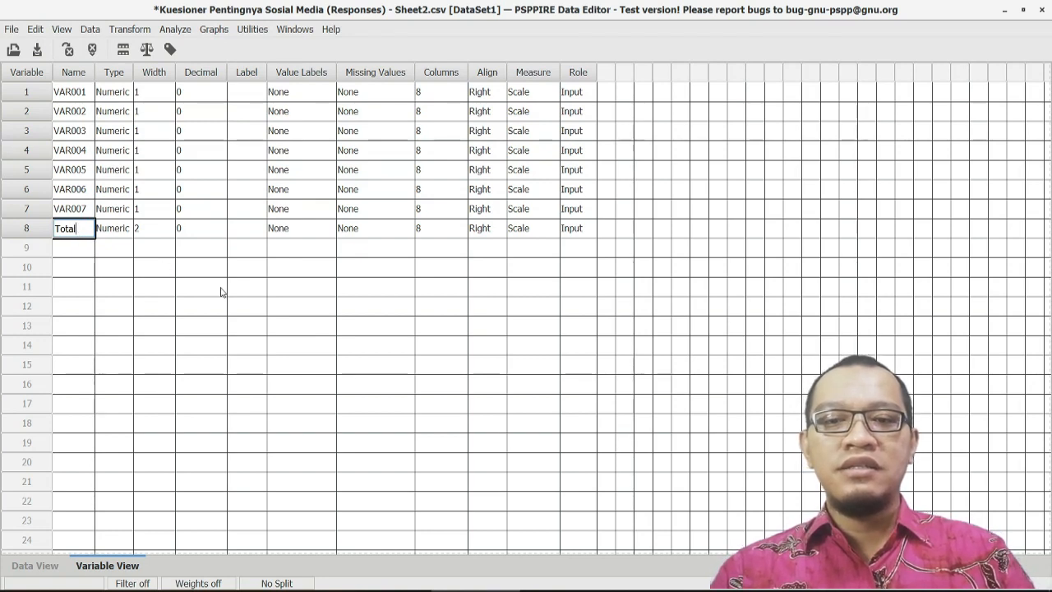
{"action": "key", "text": "Return"}
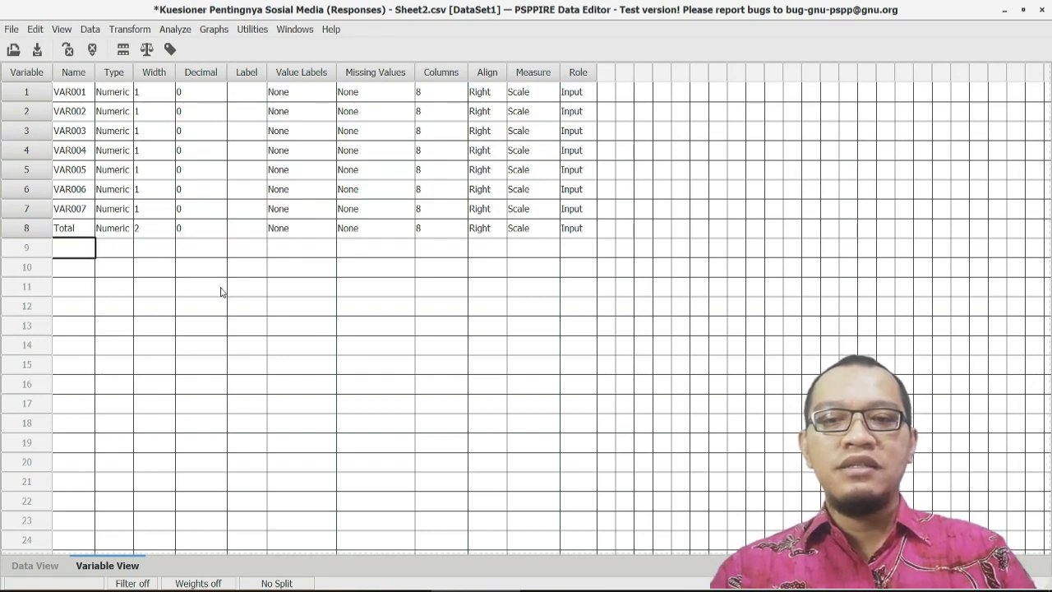
- Set up a bivariate correlation that includes all variables, VAR001 to VAR007 and Total
{"action": "left_click", "coordinate": [33, 566]}
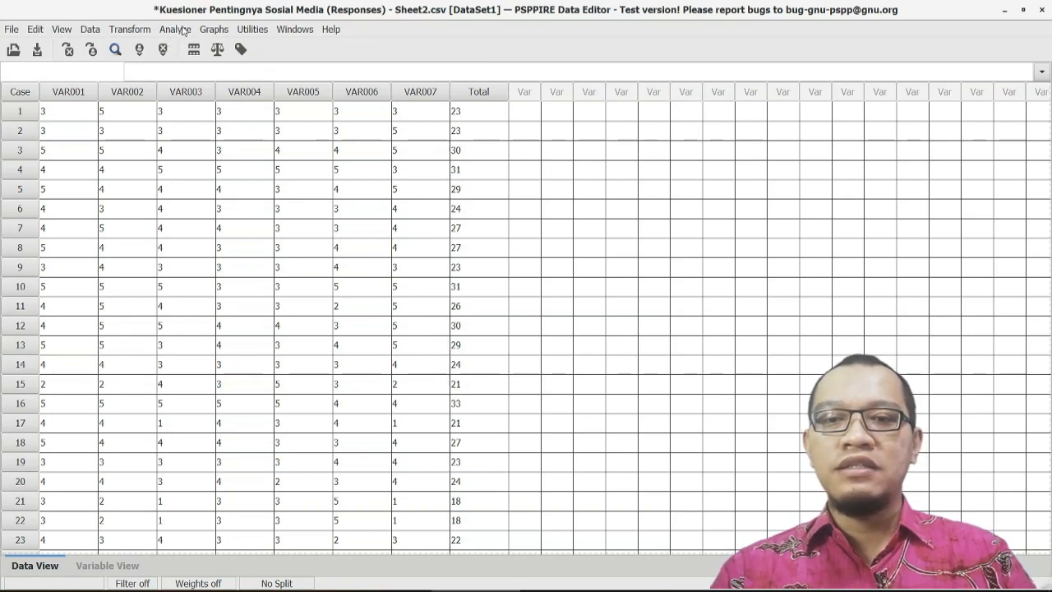
{"action": "left_click", "coordinate": [176, 30]}
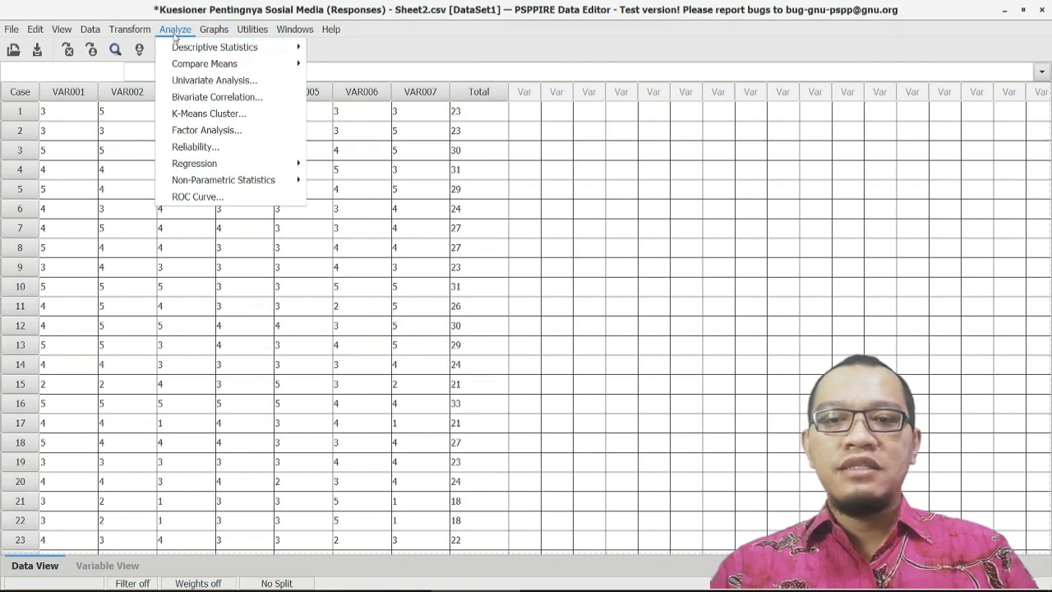
{"action": "left_click", "coordinate": [233, 99]}
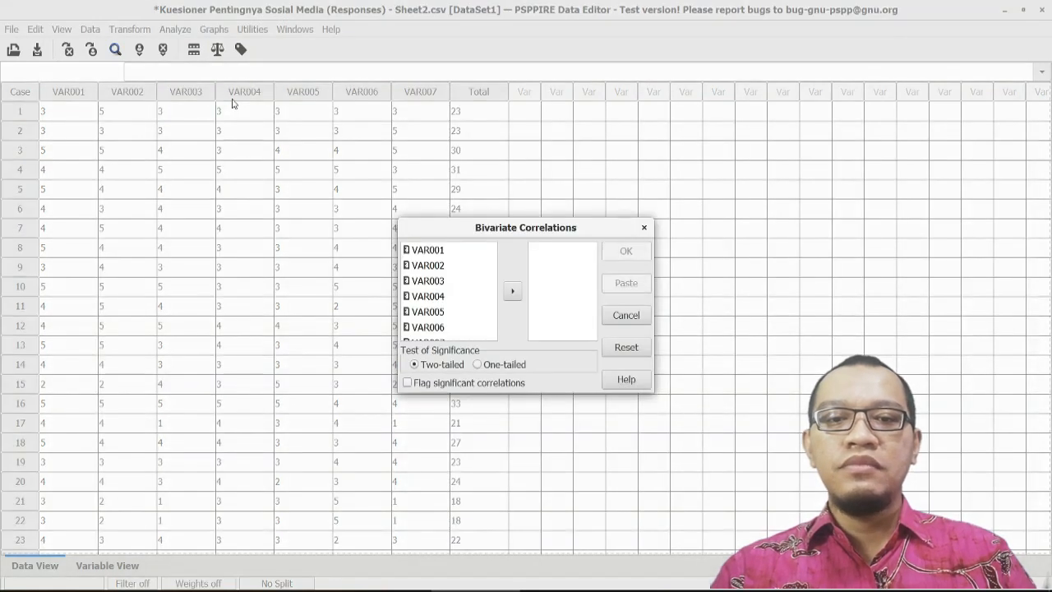
{"action": "left_click", "coordinate": [438, 252]}
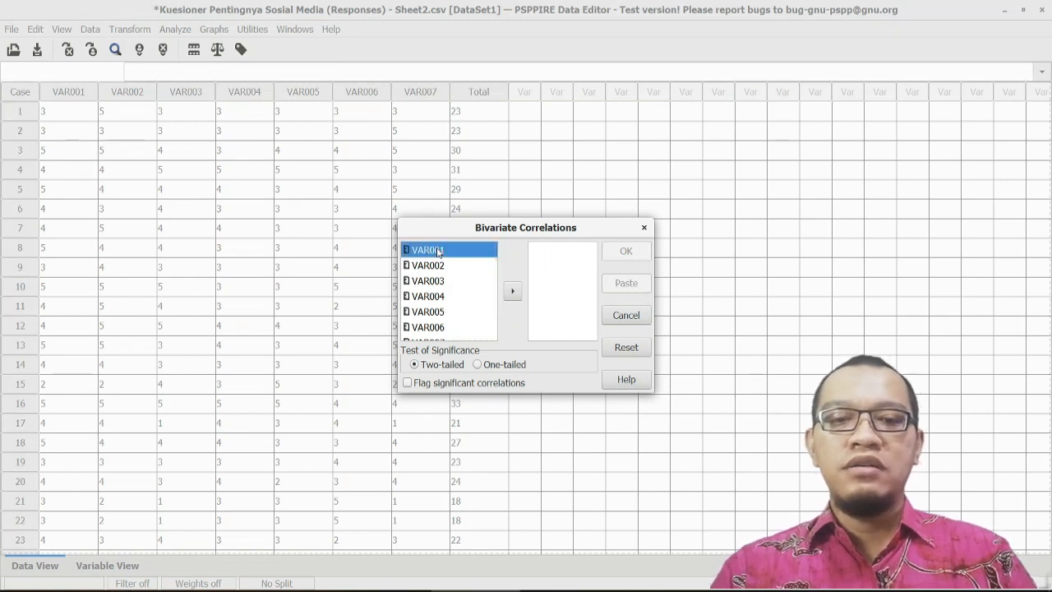
{"action": "key", "text": "ctrl+a"}
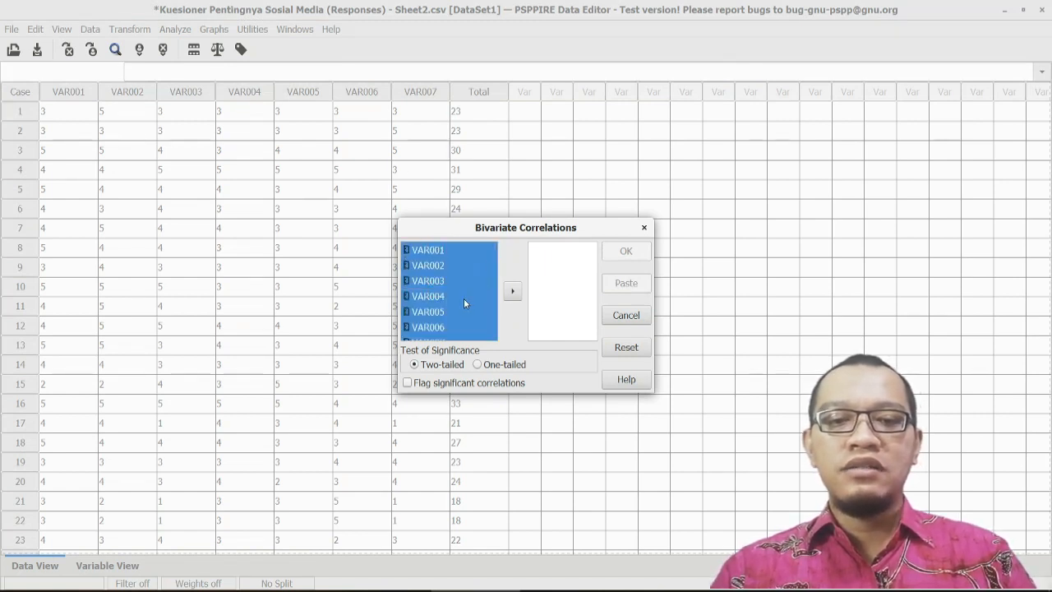
{"action": "left_click", "coordinate": [512, 293]}
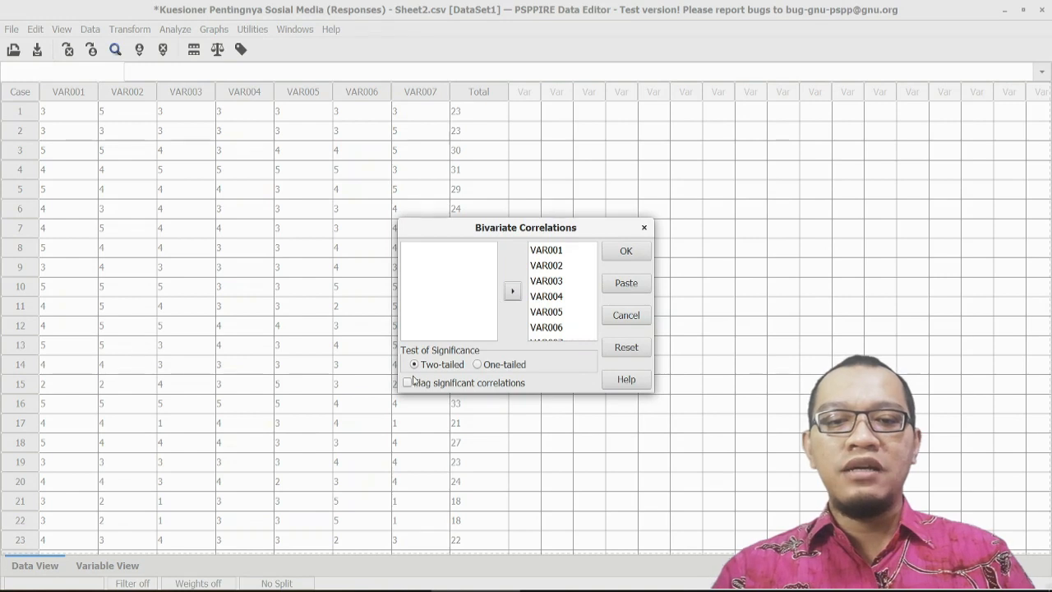
- Run the two-tailed correlation with significant correlations flagged, and review the Correlations table and its significance note in the output
{"action": "left_click", "coordinate": [408, 384]}
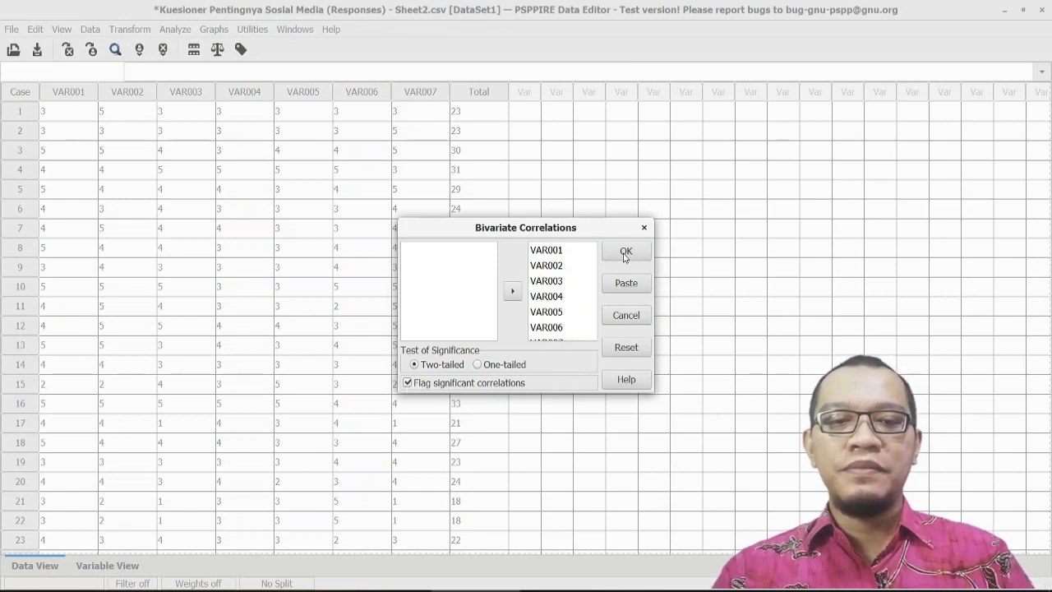
{"action": "left_click", "coordinate": [629, 251]}
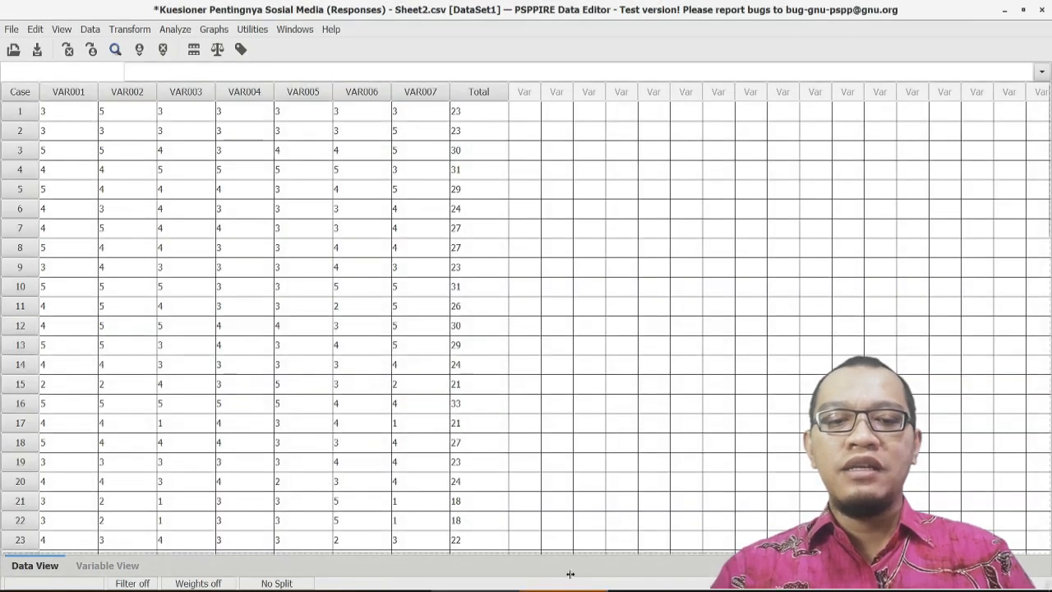
{"action": "left_click", "coordinate": [595, 534]}
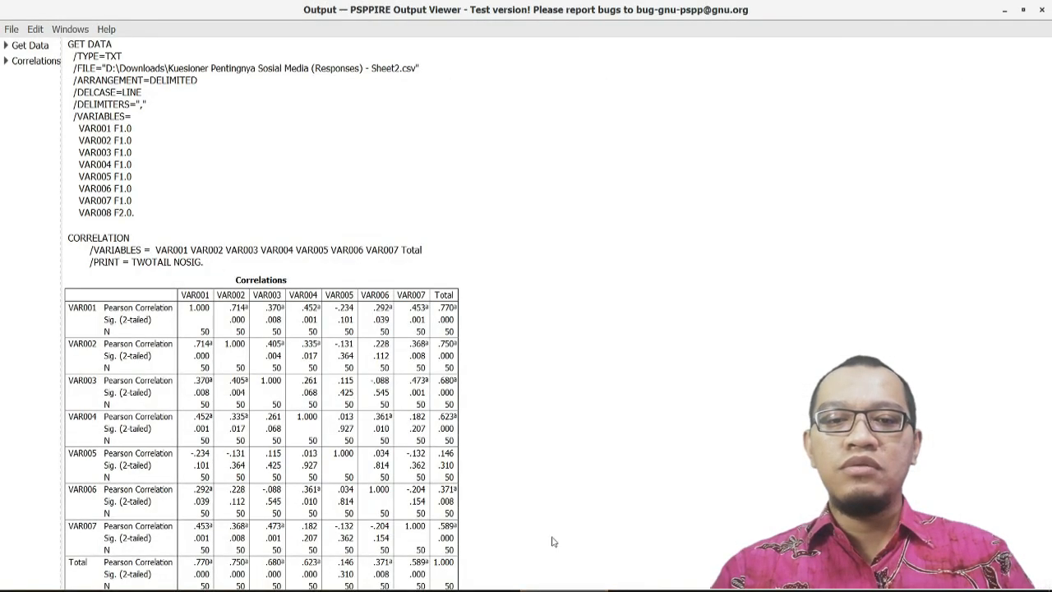
{"action": "left_click", "coordinate": [577, 204]}
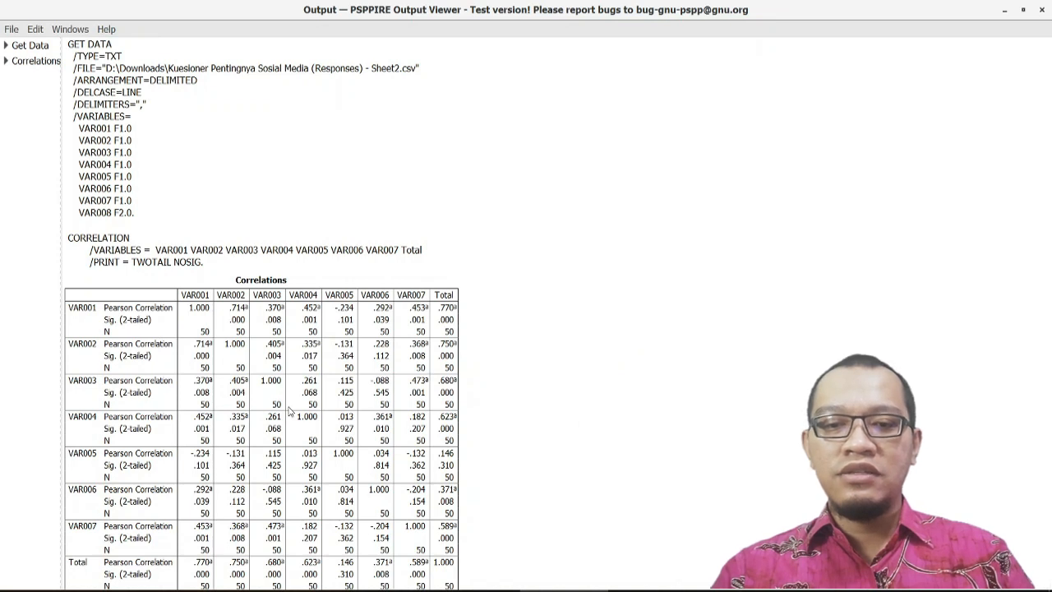
{"action": "scroll", "coordinate": [289, 410], "scroll_direction": "down", "scroll_amount": 1}
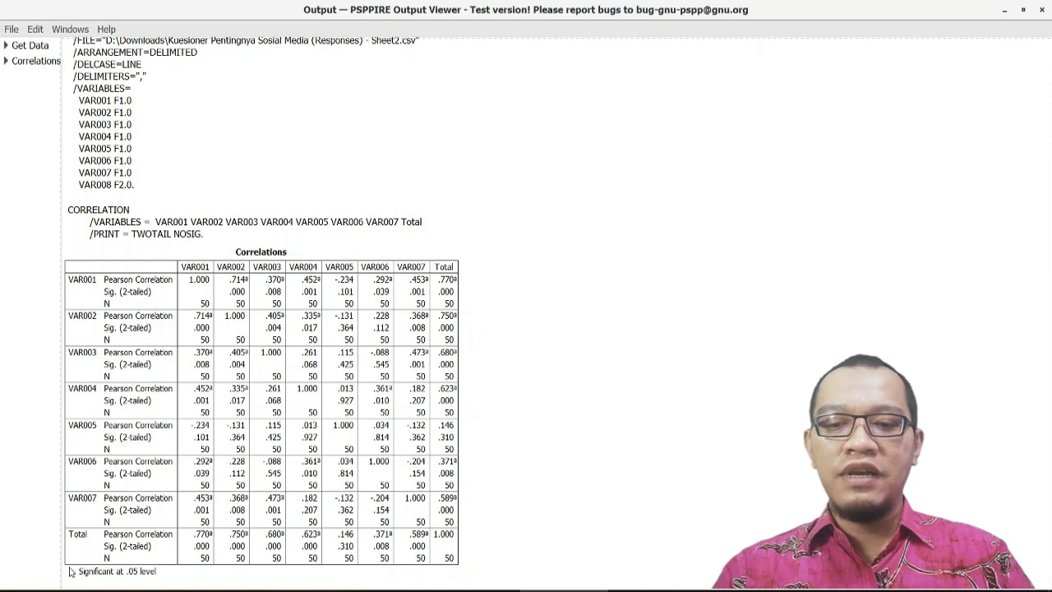
{"action": "left_click", "coordinate": [116, 571]}
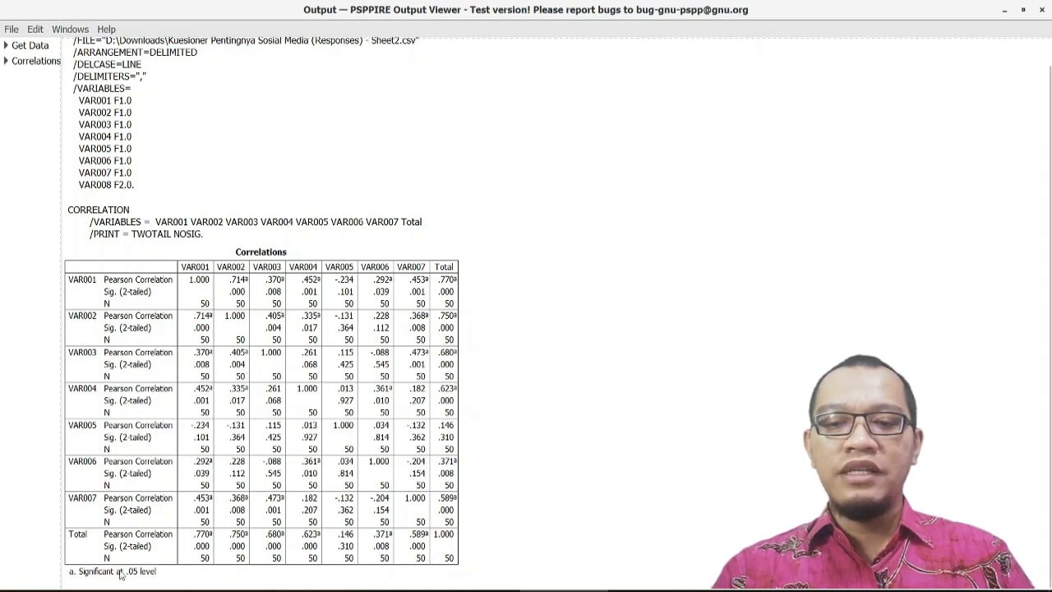
{"action": "left_click", "coordinate": [158, 575]}
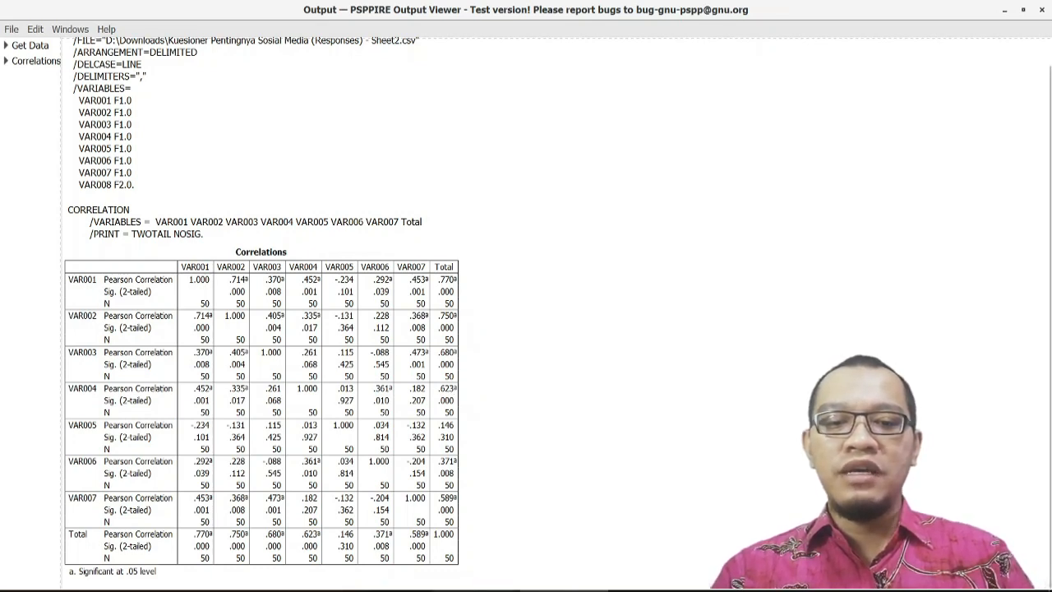
- Set up a reliability analysis in the data editor with VAR001 to VAR004, VAR006 and VAR007 as items, leaving out VAR005 and Total
{"action": "key", "text": "alt+Tab"}
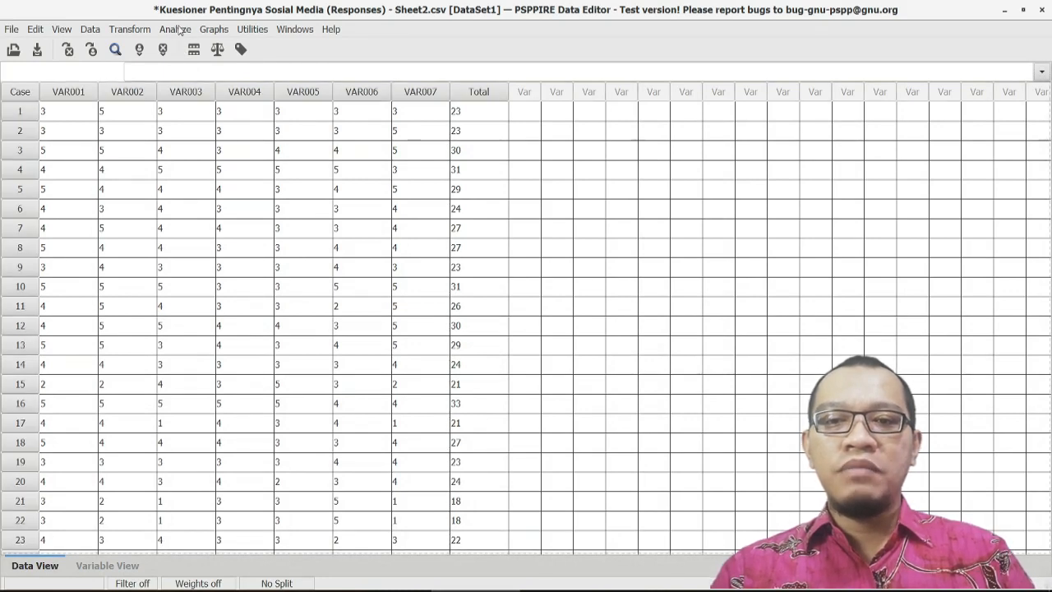
{"action": "left_click", "coordinate": [176, 30]}
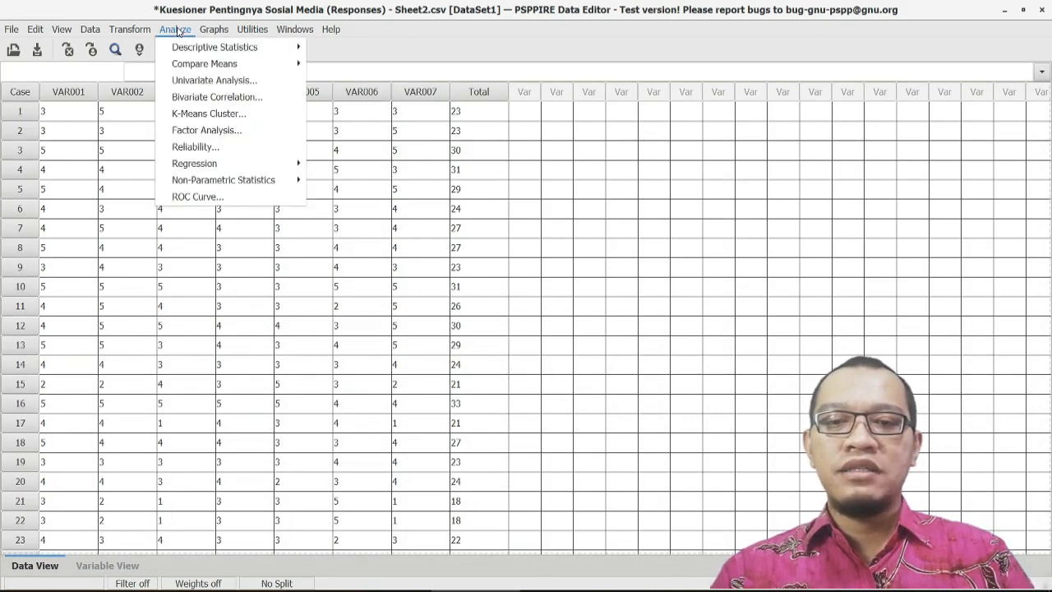
{"action": "left_click", "coordinate": [225, 148]}
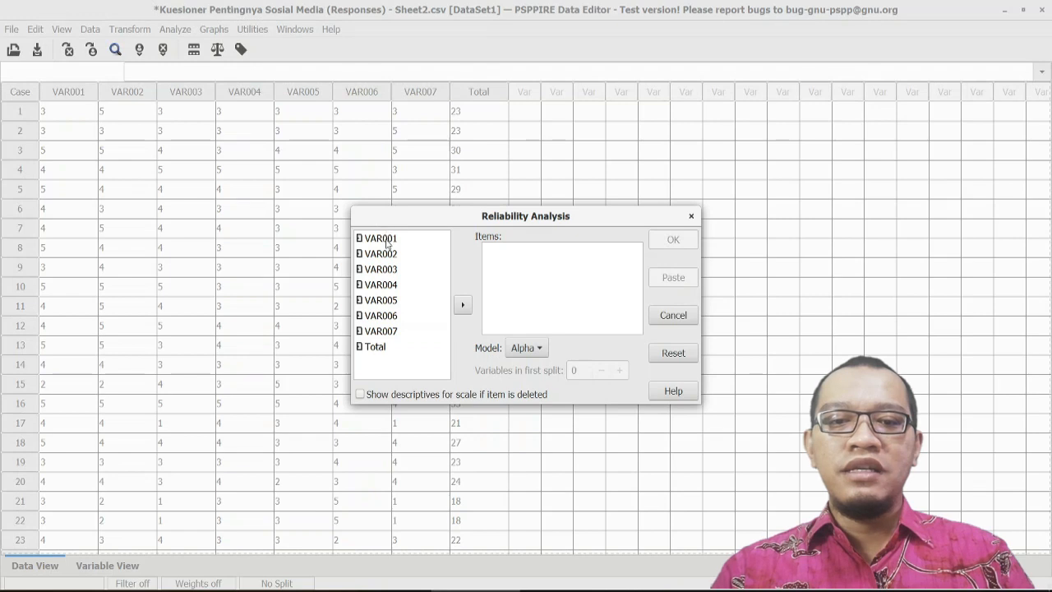
{"action": "left_click", "coordinate": [386, 239]}
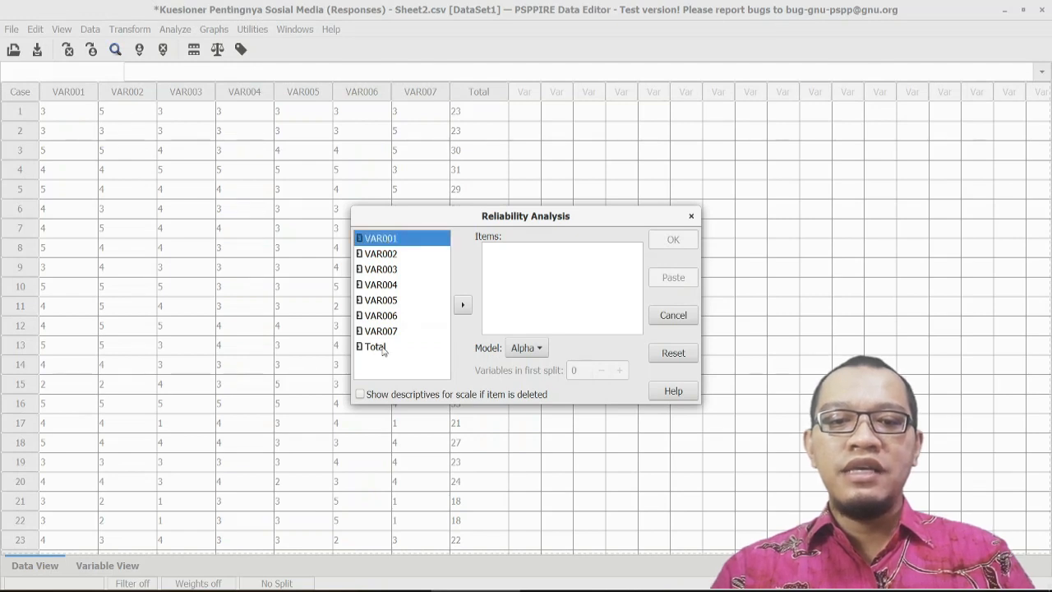
{"action": "left_click", "coordinate": [394, 332], "text": "shift"}
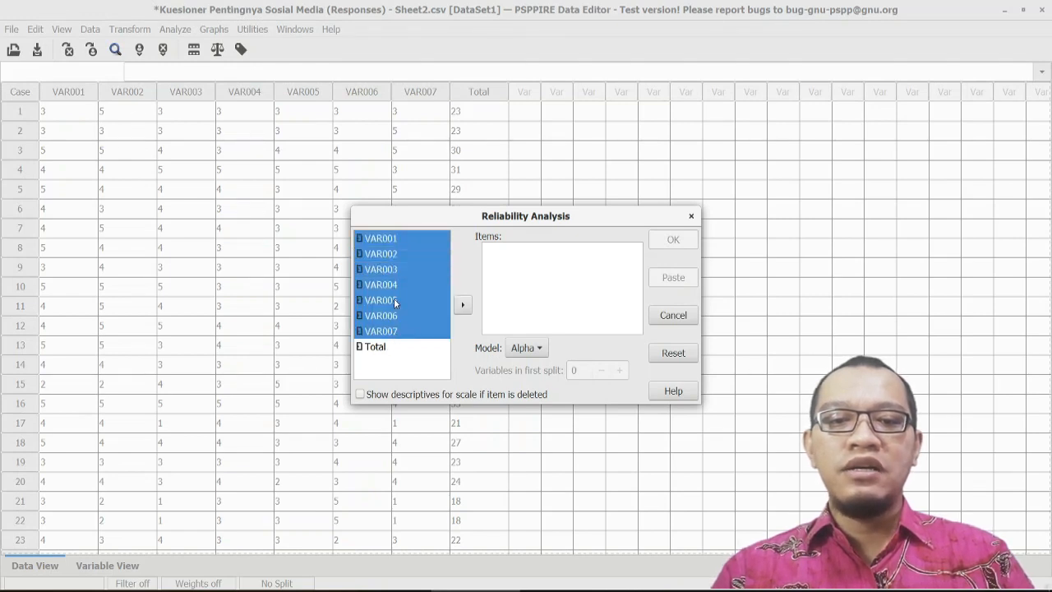
{"action": "left_click", "coordinate": [389, 300], "text": "ctrl"}
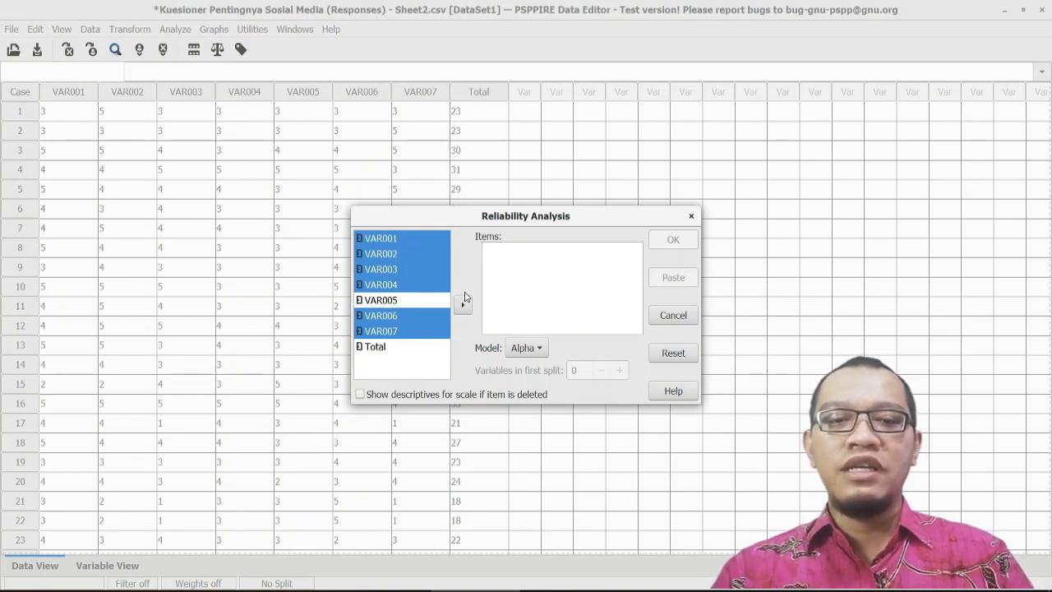
{"action": "left_click", "coordinate": [462, 306]}
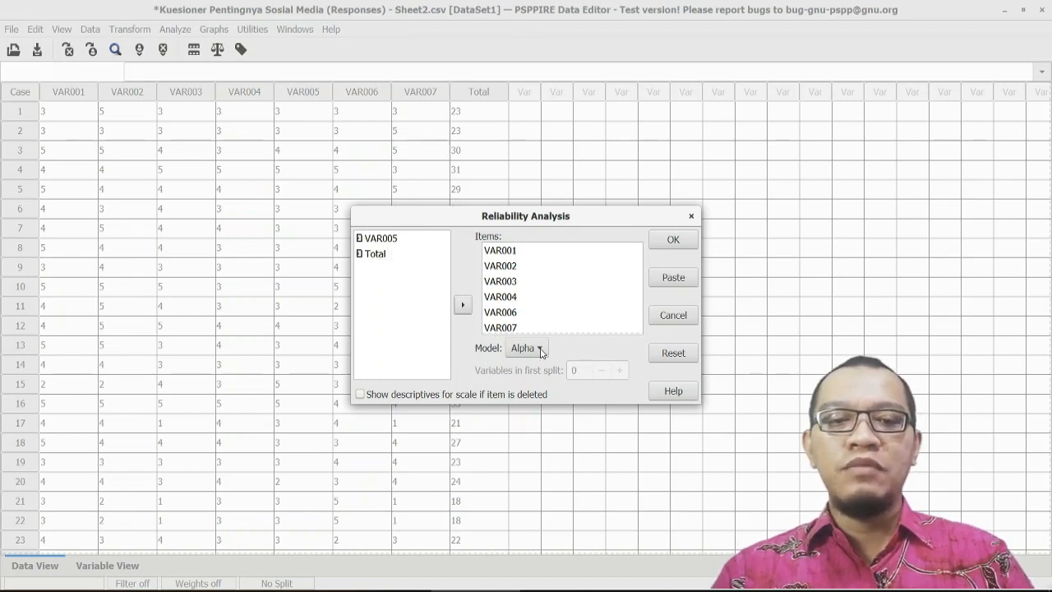
- Run the reliability analysis with the Alpha model and review the Reliability Statistics table in the output
{"action": "left_click", "coordinate": [541, 349]}
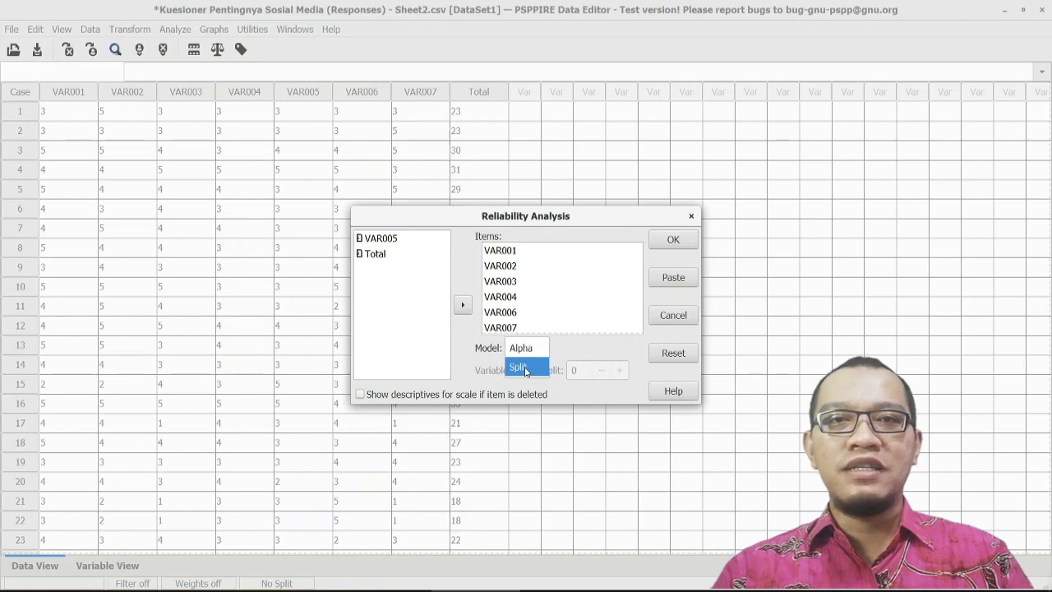
{"action": "left_click", "coordinate": [566, 349]}
{"action": "left_click", "coordinate": [535, 352]}
{"action": "left_click", "coordinate": [572, 349]}
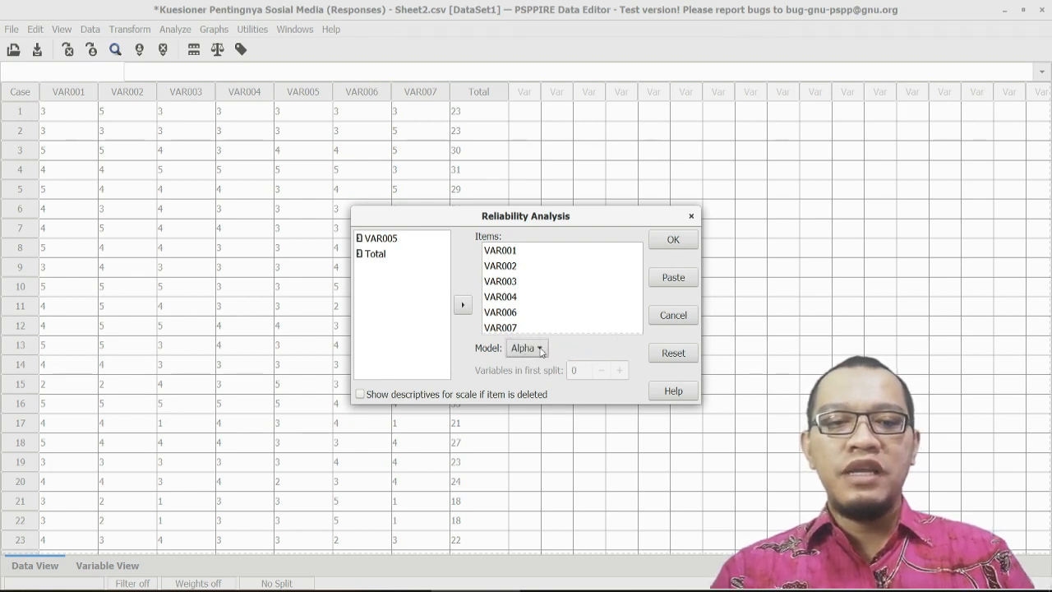
{"action": "left_click", "coordinate": [672, 242]}
{"action": "left_click", "coordinate": [673, 242]}
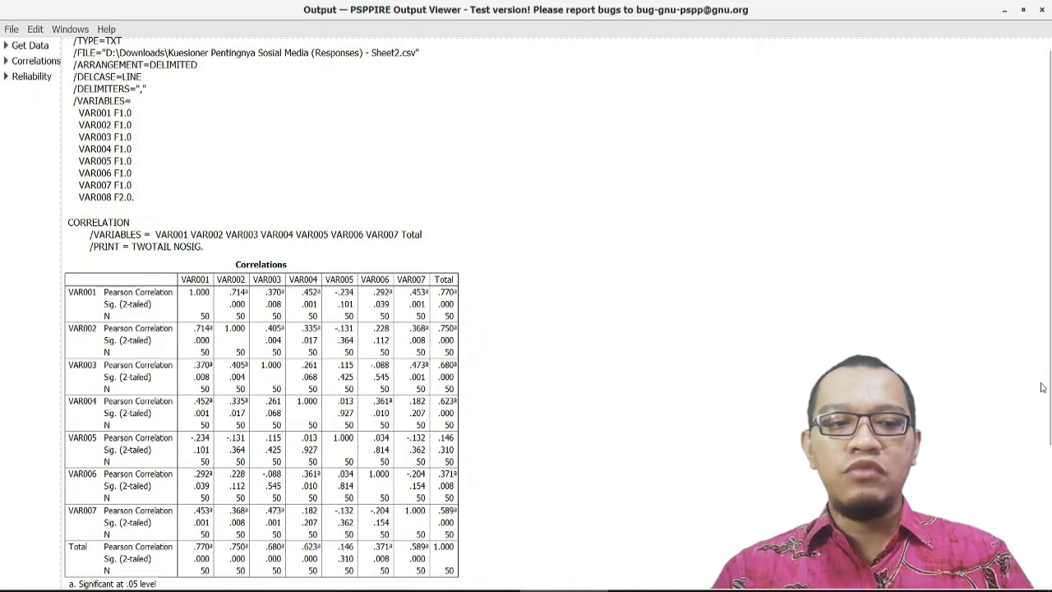
{"action": "scroll", "coordinate": [1048, 453], "scroll_direction": "down", "scroll_amount": 1}
{"action": "scroll", "coordinate": [1049, 453], "scroll_direction": "down", "scroll_amount": 2}
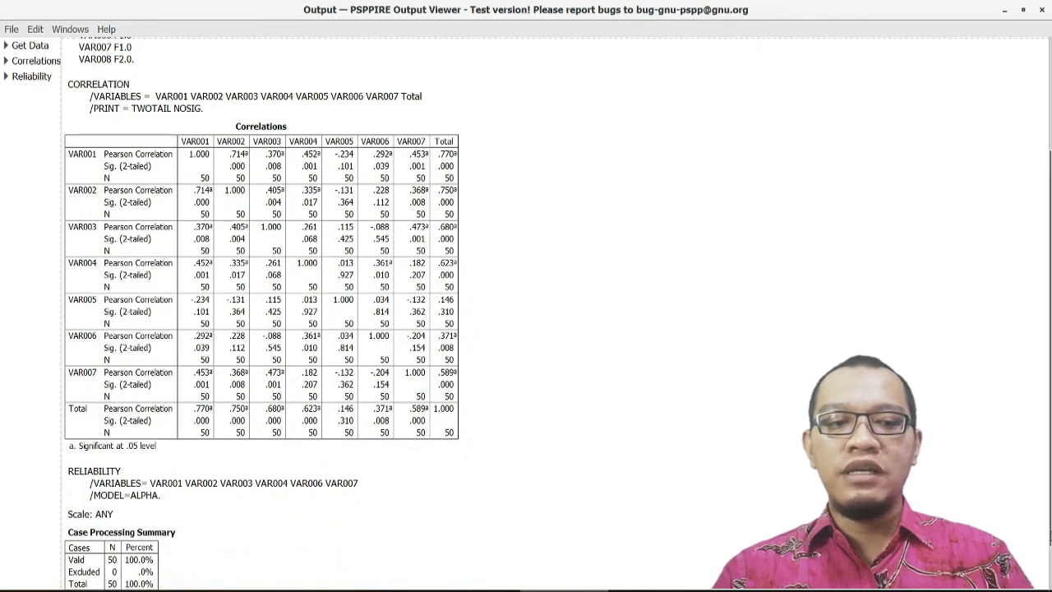
{"action": "scroll", "coordinate": [1049, 533], "scroll_direction": "down", "scroll_amount": 1}
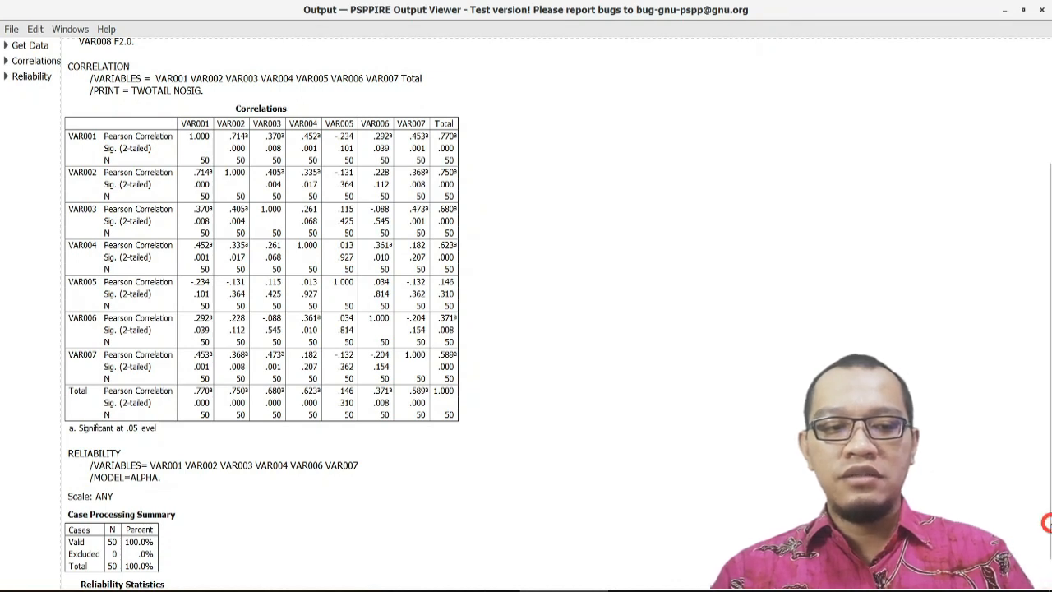
{"action": "scroll", "coordinate": [1046, 563], "scroll_direction": "down", "scroll_amount": 1}
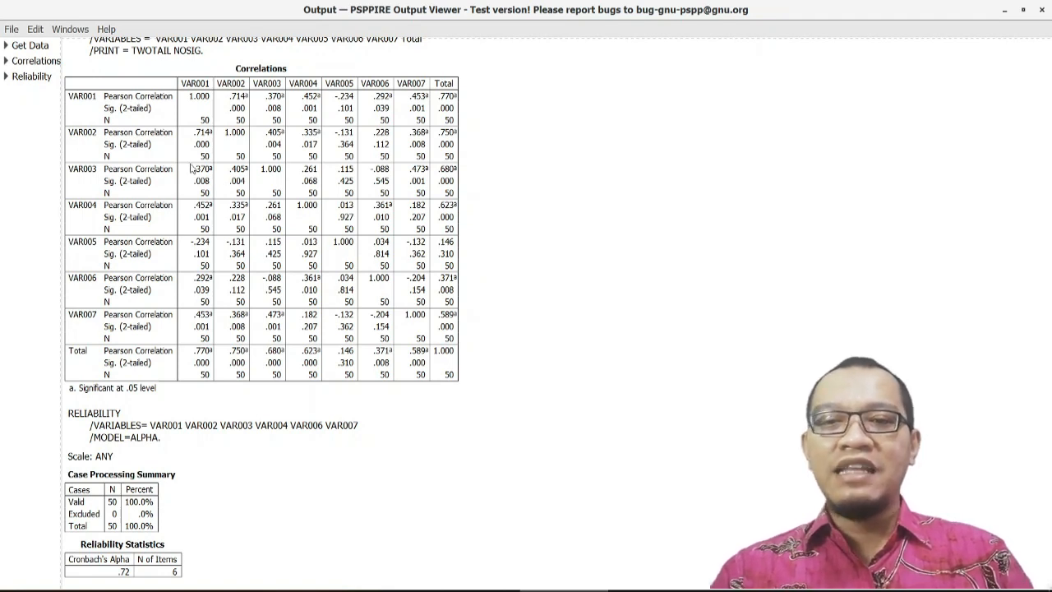
- Take a screenshot of the PSPP output in Snip & Sketch and crop it to the Correlations table with its significance note
{"action": "left_click", "coordinate": [49, 64]}
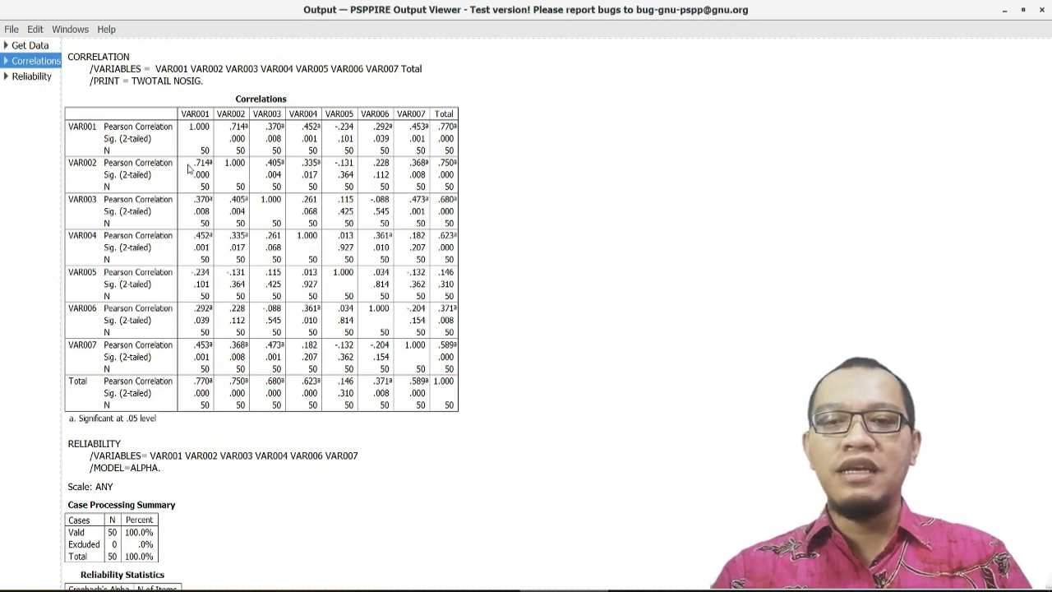
{"action": "left_click", "coordinate": [33, 76]}
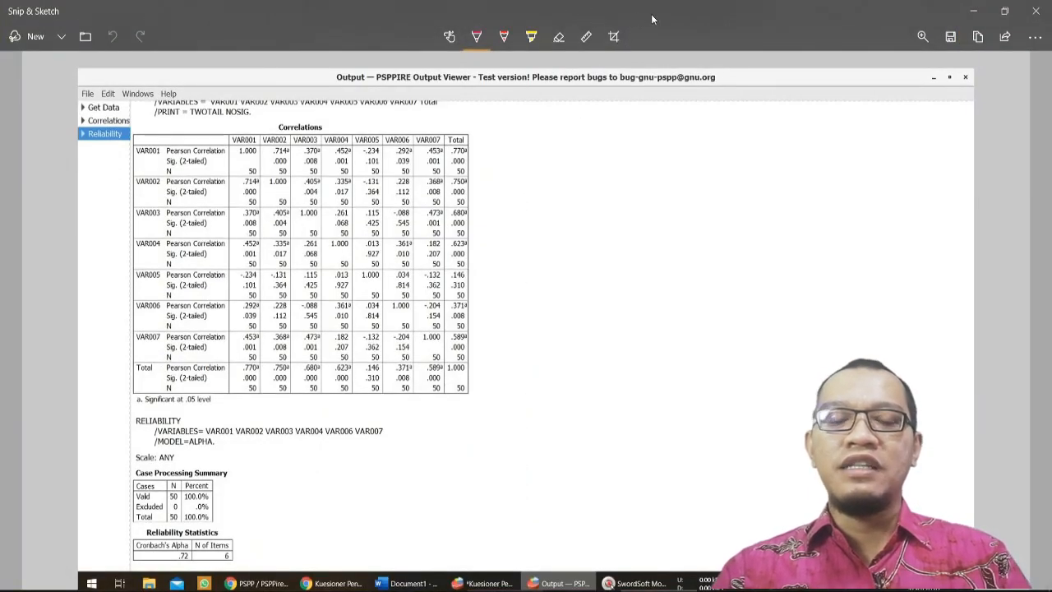
{"action": "left_click", "coordinate": [614, 36]}
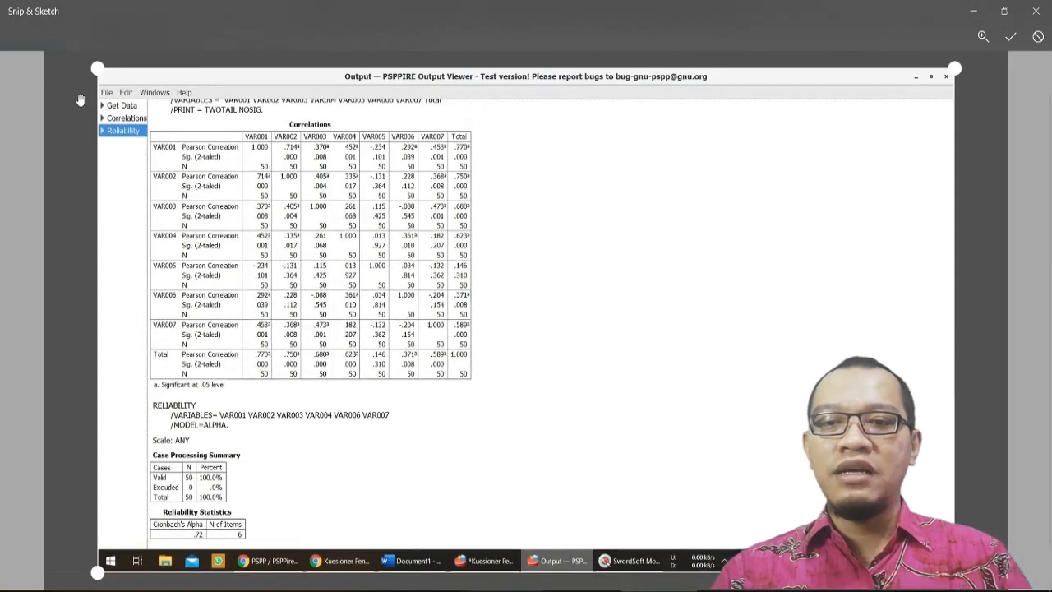
{"action": "mouse_move", "coordinate": [96, 71]}
{"action": "left_mouse_down"}
{"action": "mouse_move", "coordinate": [181, 115]}
{"action": "mouse_move", "coordinate": [148, 120]}
{"action": "left_mouse_up"}
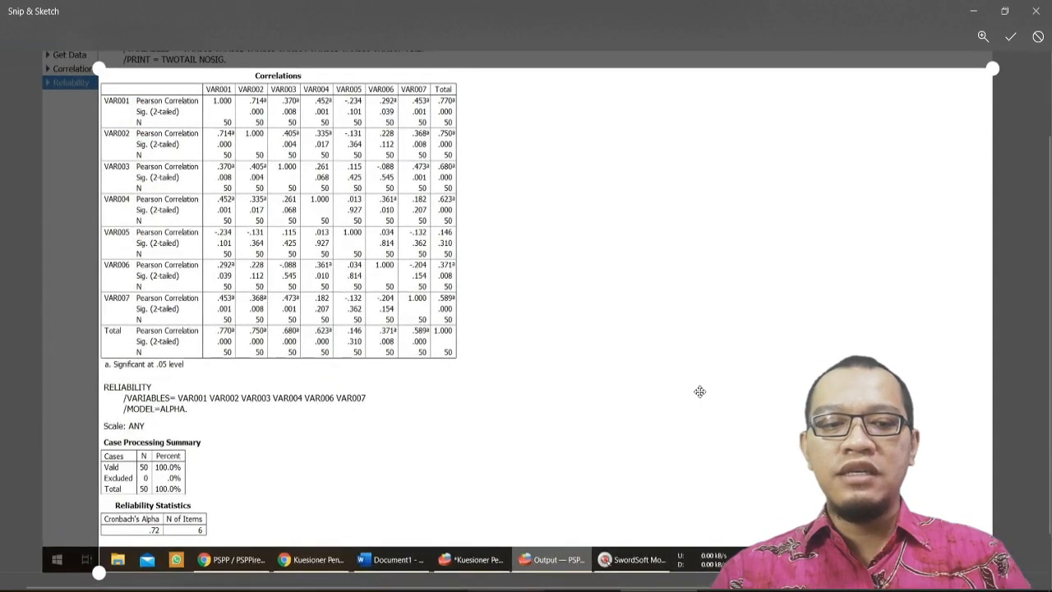
{"action": "mouse_move", "coordinate": [993, 573]}
{"action": "left_mouse_down"}
{"action": "mouse_move", "coordinate": [559, 389]}
{"action": "mouse_move", "coordinate": [467, 373]}
{"action": "left_mouse_up"}
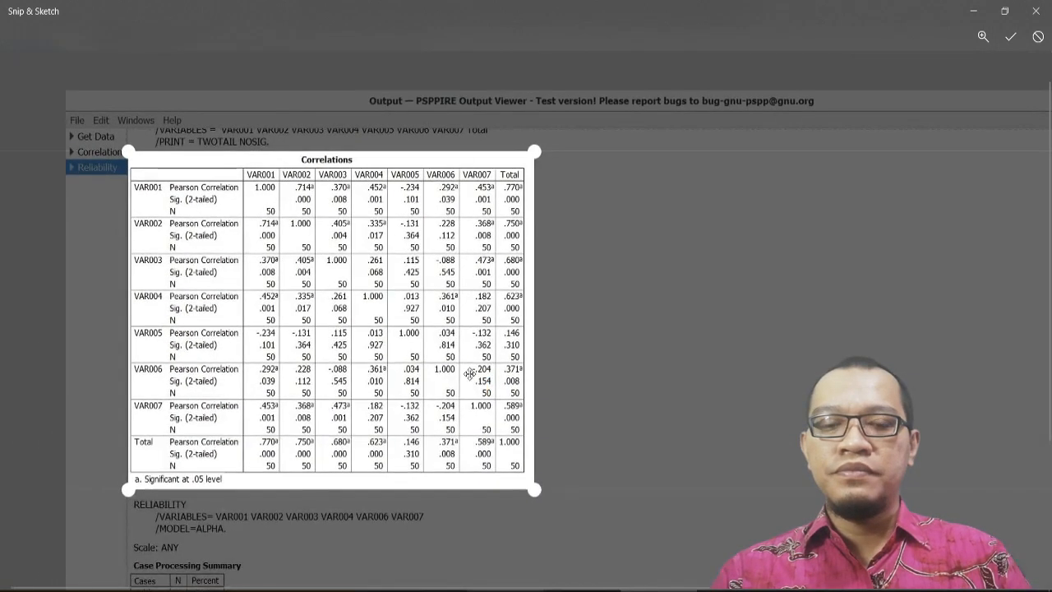
{"action": "left_click", "coordinate": [1010, 36]}
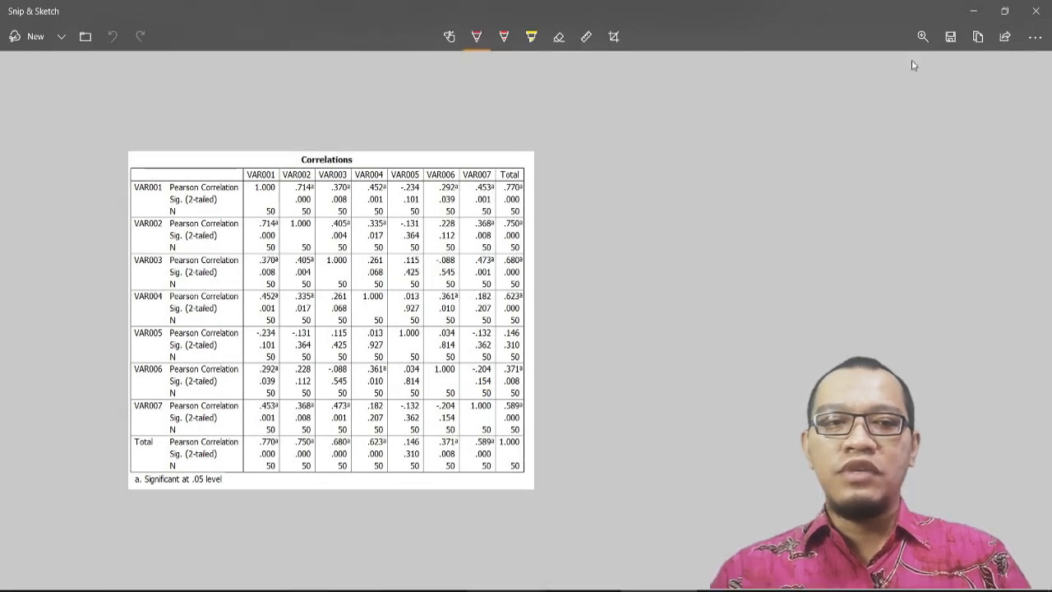
- Copy the cropped Correlations image, paste it below the Usia pie chart in the Word document, and return to the PSPP output
{"action": "left_click", "coordinate": [979, 41]}
{"action": "left_click", "coordinate": [378, 591]}
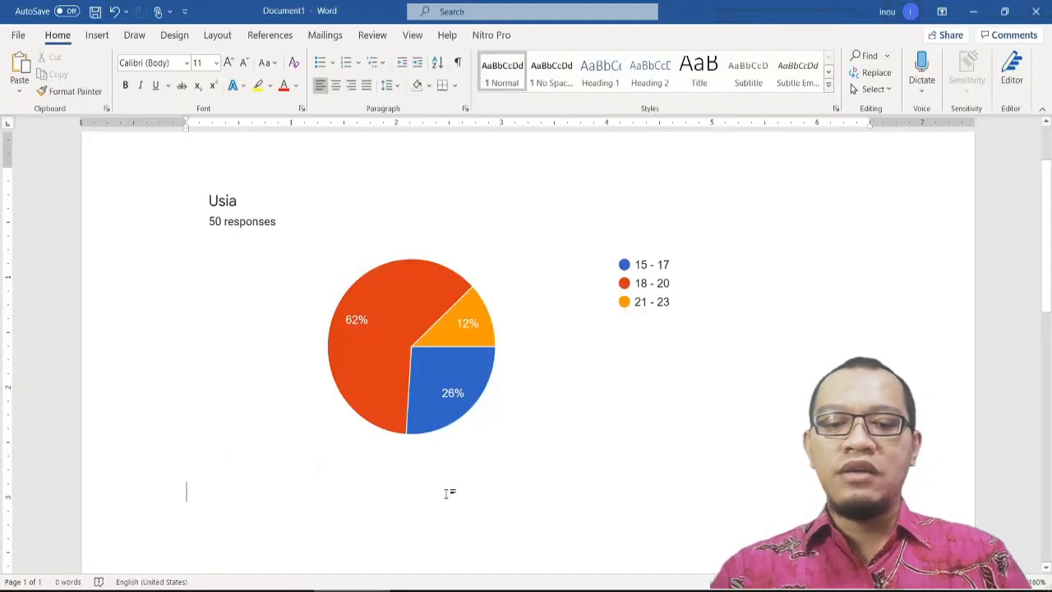
{"action": "key", "text": "ctrl+v"}
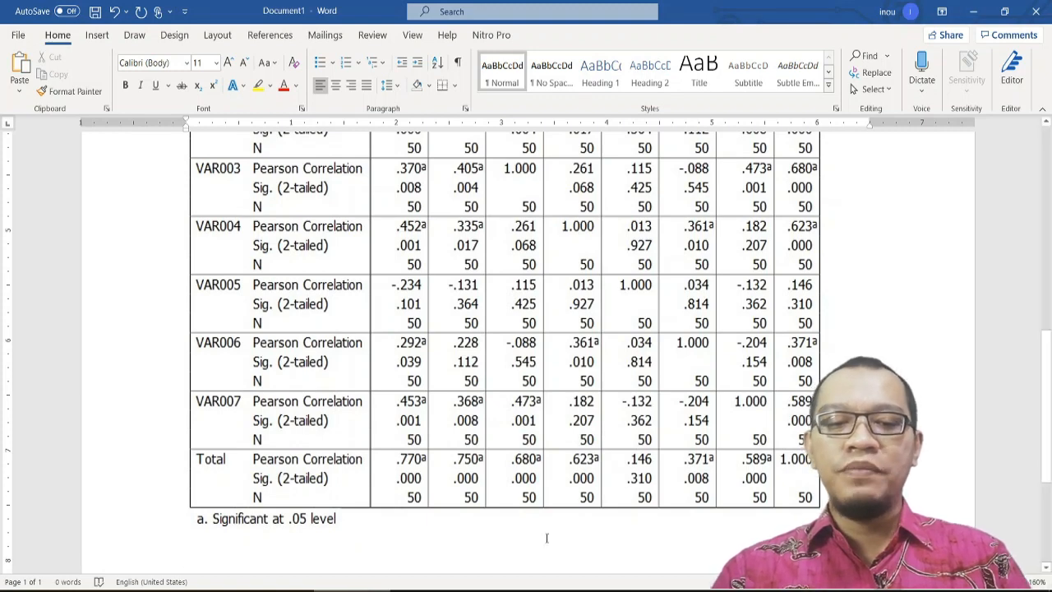
{"action": "key", "text": "alt+Tab"}
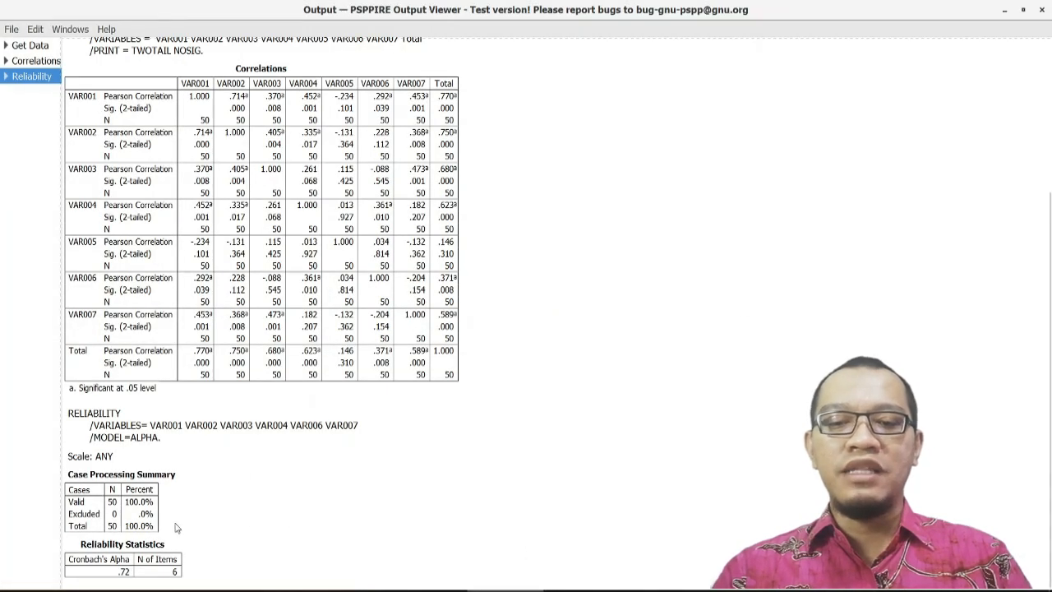